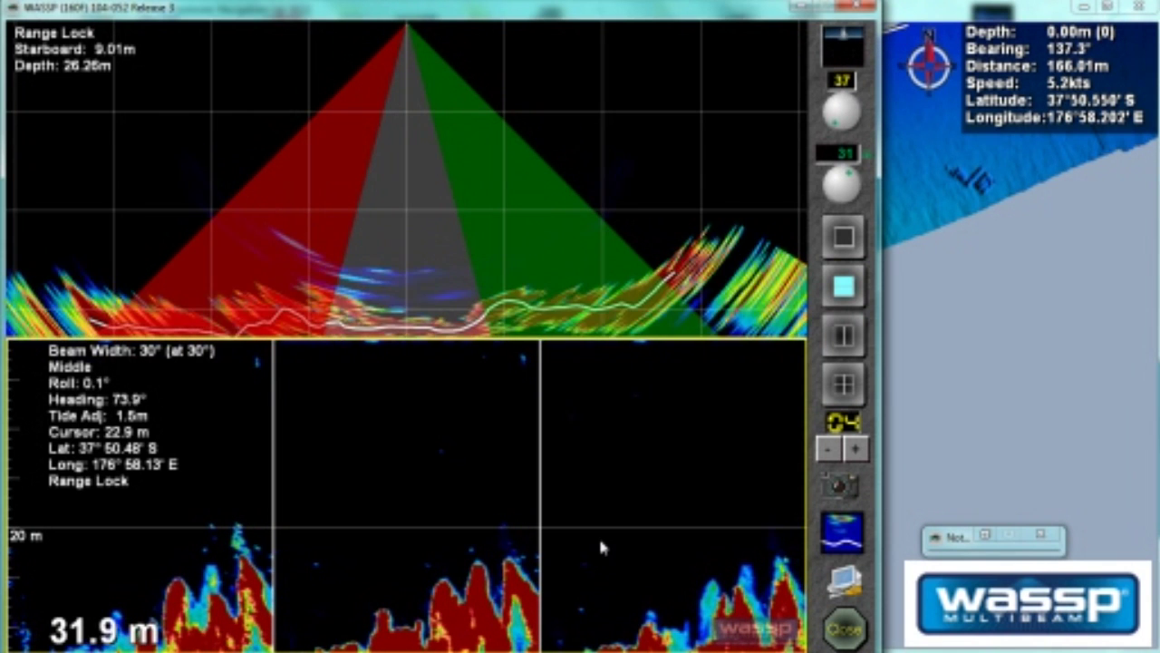
# Extend the depth range of the lower sonar view to beyond 40 m and turn off its Triple Beam option.
pyautogui.scroll(-3, 600, 544)
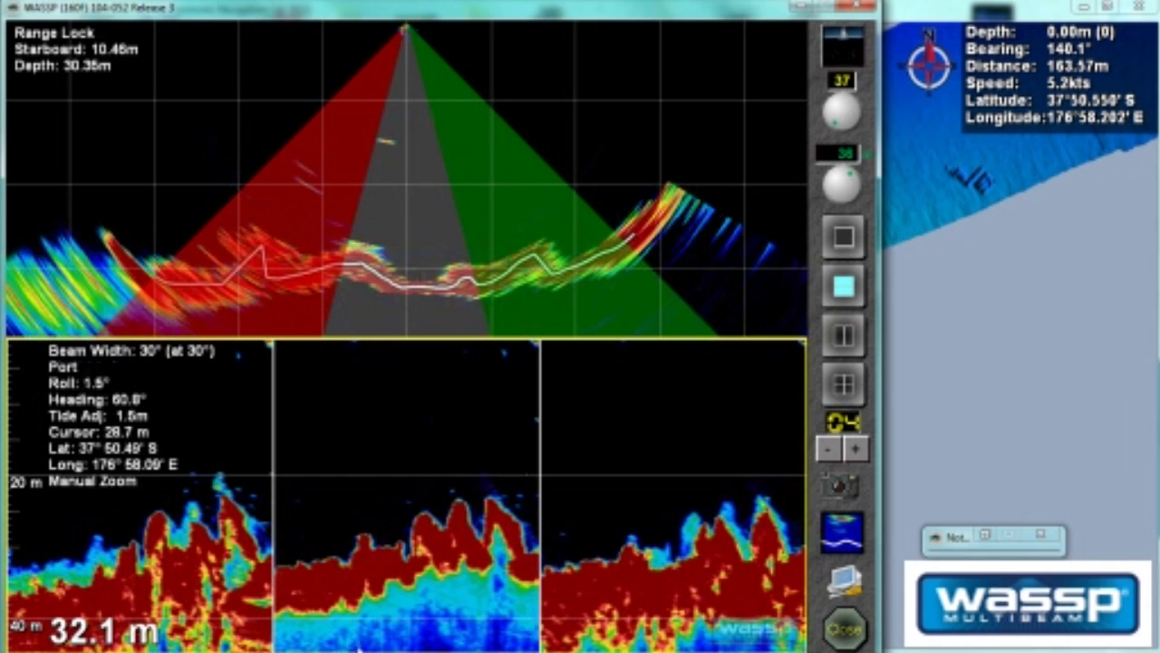
pyautogui.rightClick(383, 479)
pyautogui.click(428, 473)
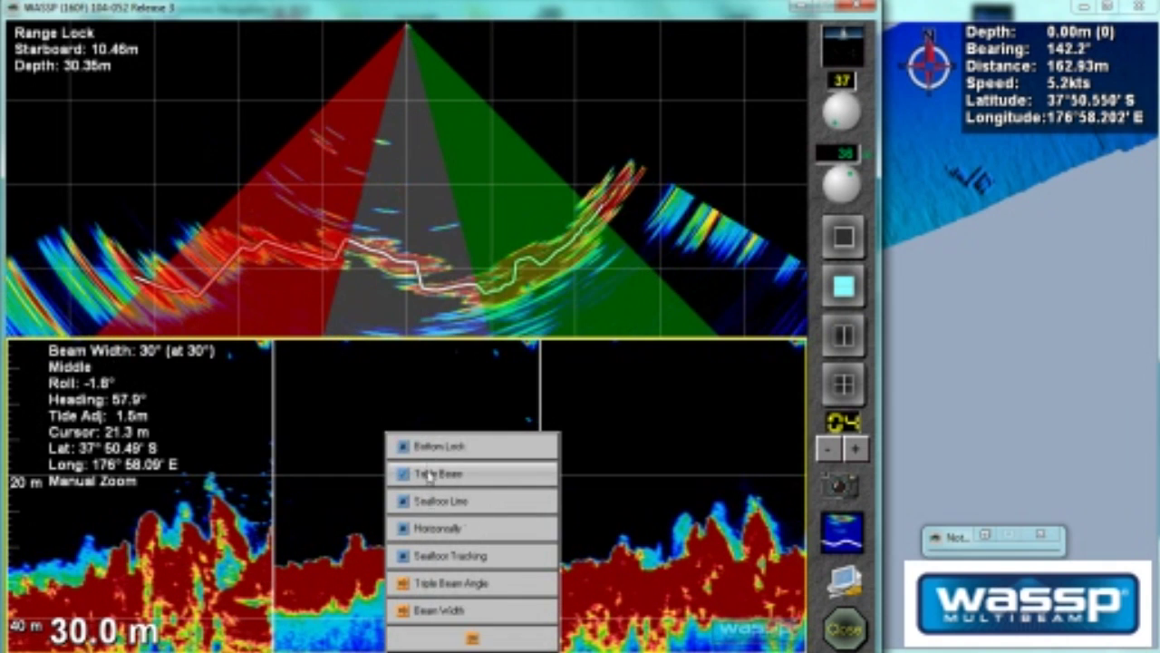
pyautogui.click(429, 473)
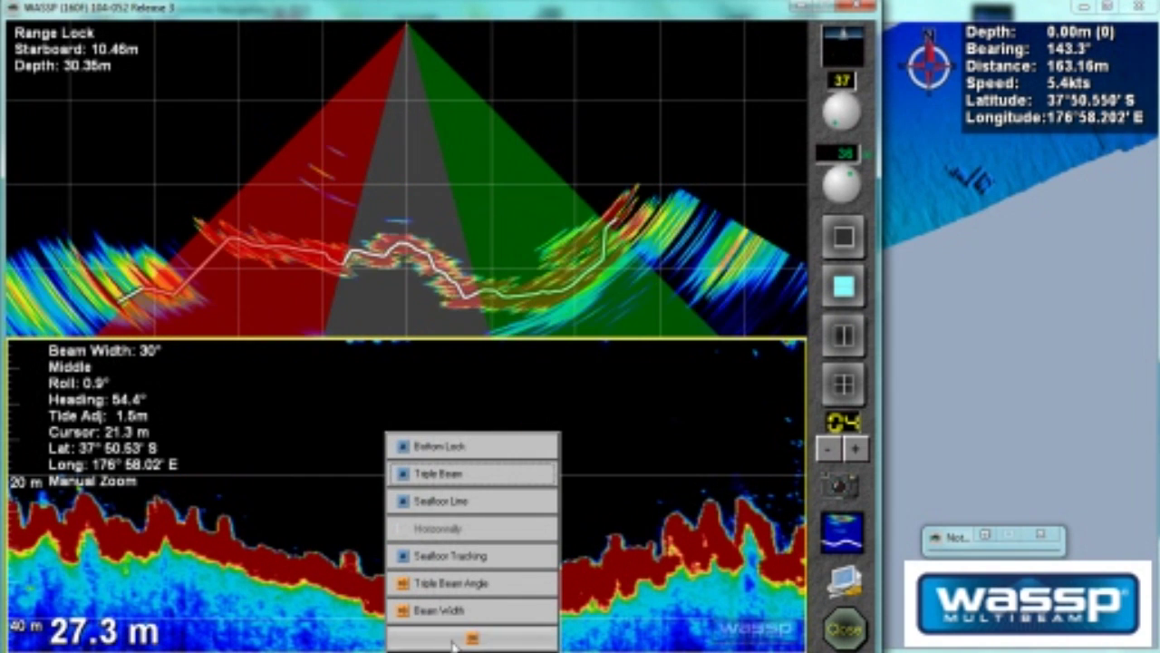
pyautogui.click(453, 640)
pyautogui.click(454, 640)
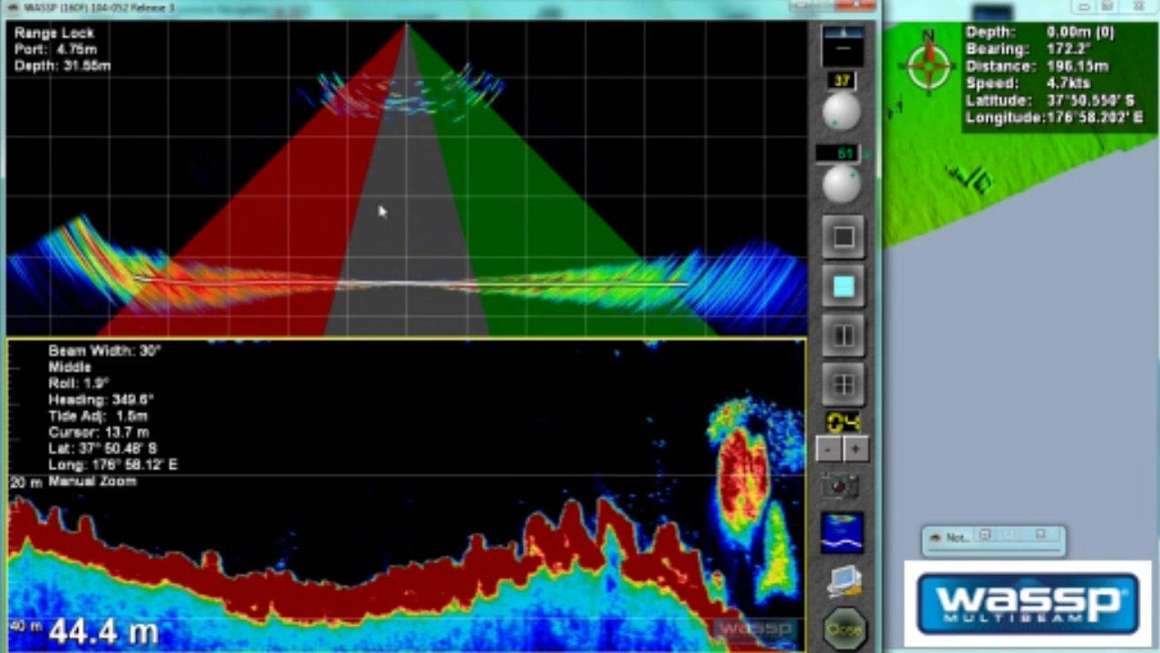
# Turn off the Triple Beam Angle overlay in the upper sonar view and turn it back on.
pyautogui.rightClick(381, 88)
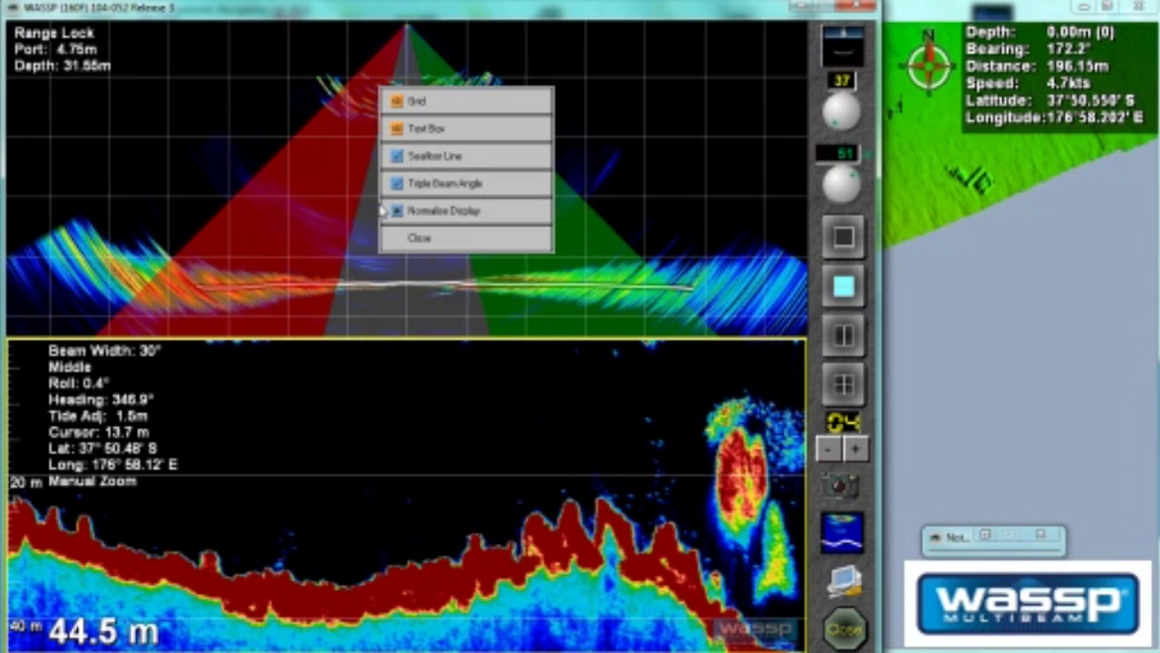
pyautogui.click(421, 184)
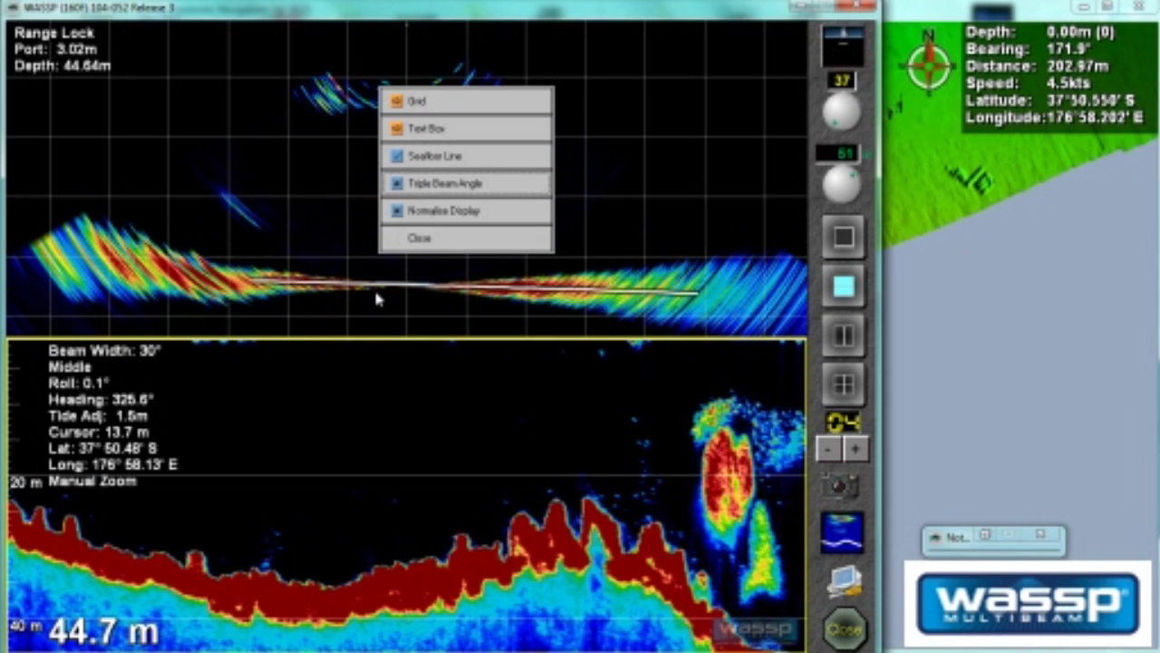
pyautogui.click(438, 238)
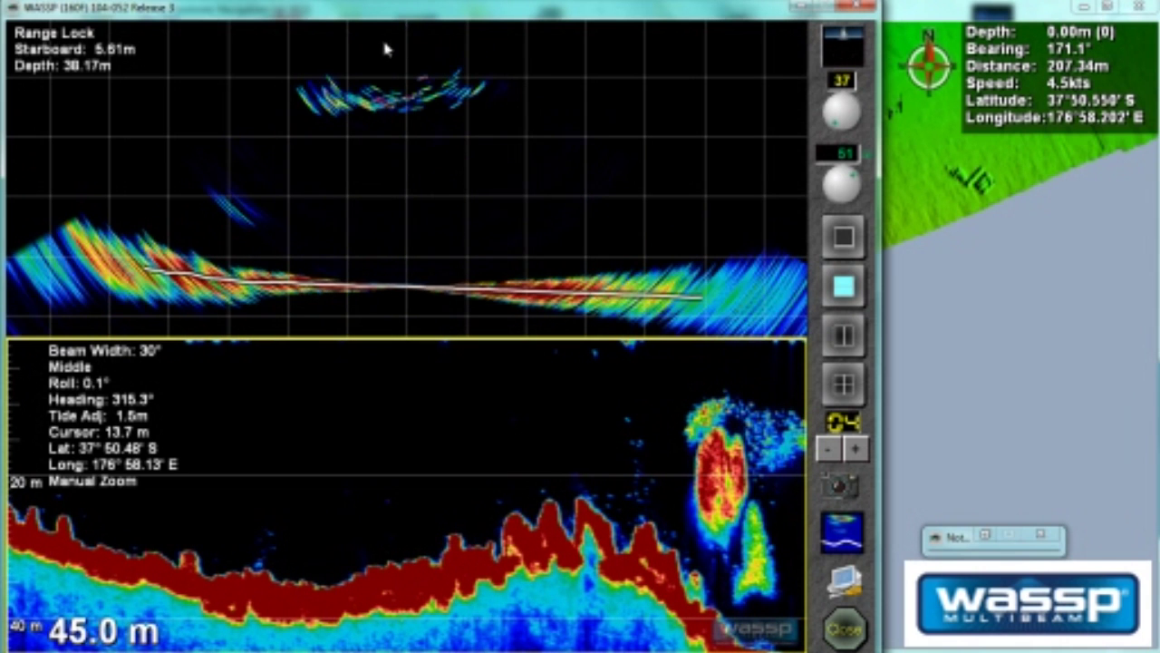
pyautogui.rightClick(458, 277)
pyautogui.click(437, 182)
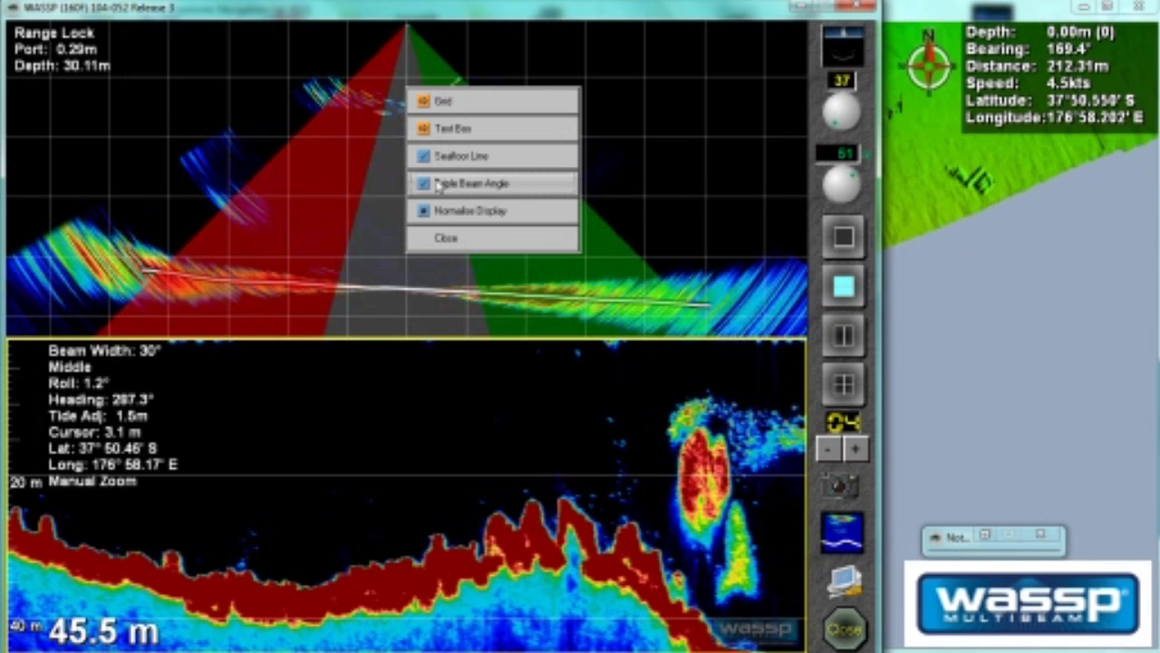
pyautogui.click(442, 237)
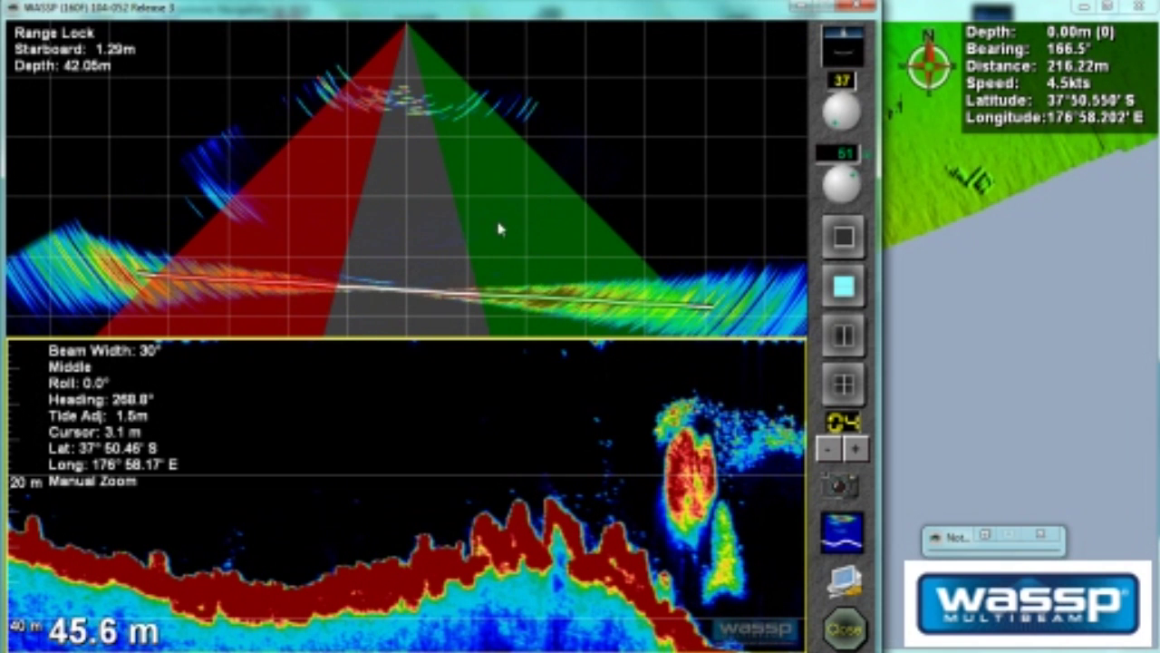
# Turn on the Triple Beam option for the lower sonar view and close its options.
pyautogui.rightClick(375, 386)
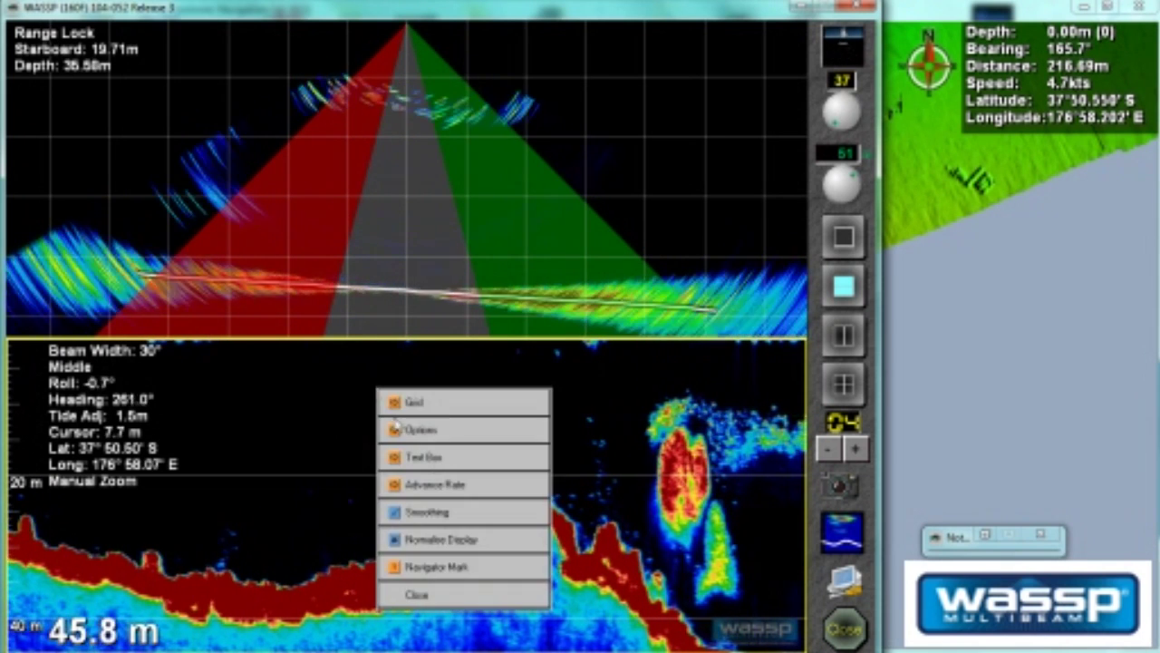
pyautogui.click(443, 439)
pyautogui.click(441, 432)
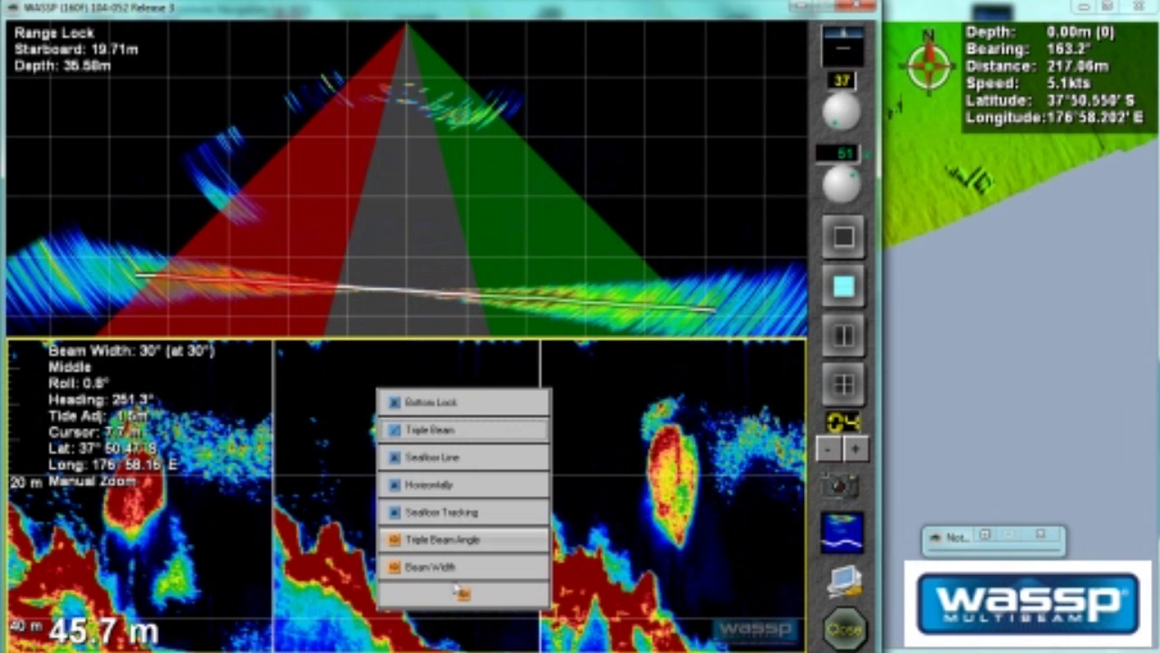
pyautogui.click(460, 594)
pyautogui.click(458, 598)
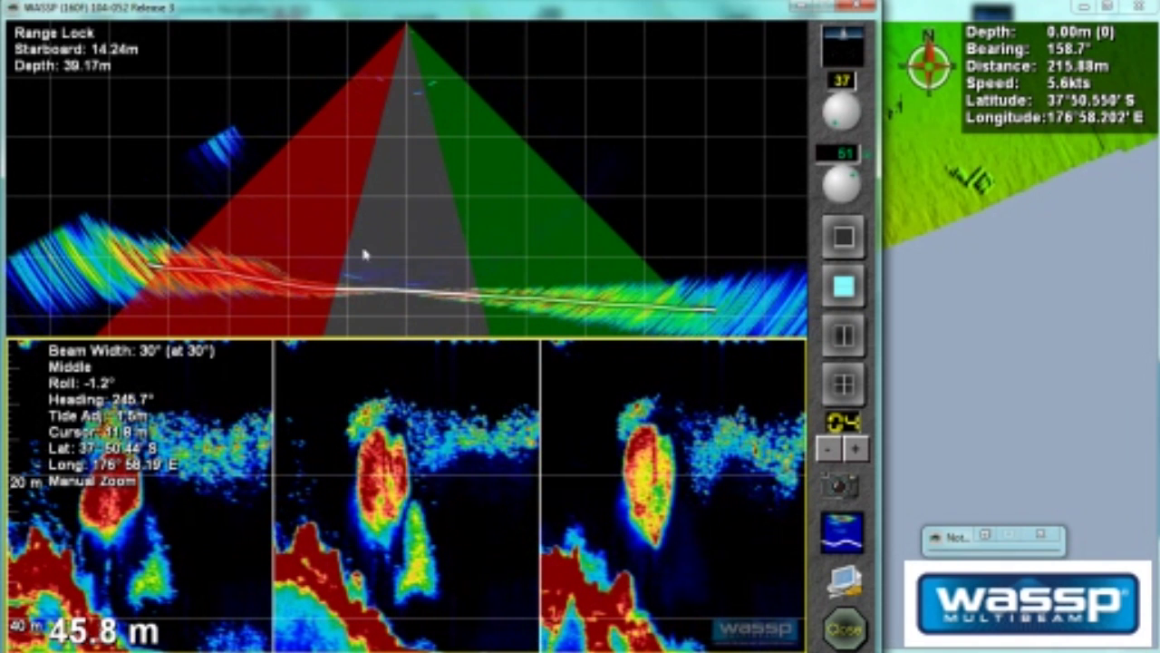
# Set both the triple beam angle and the beam width of the lower sonar view to 5 degrees.
pyautogui.rightClick(388, 520)
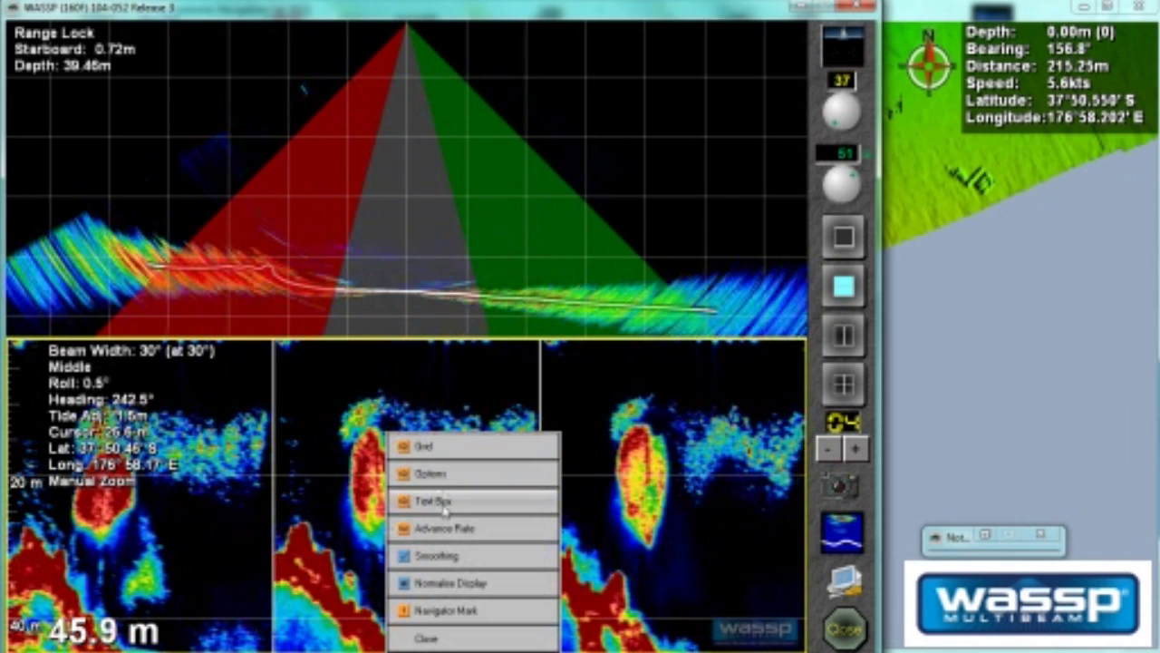
pyautogui.click(443, 477)
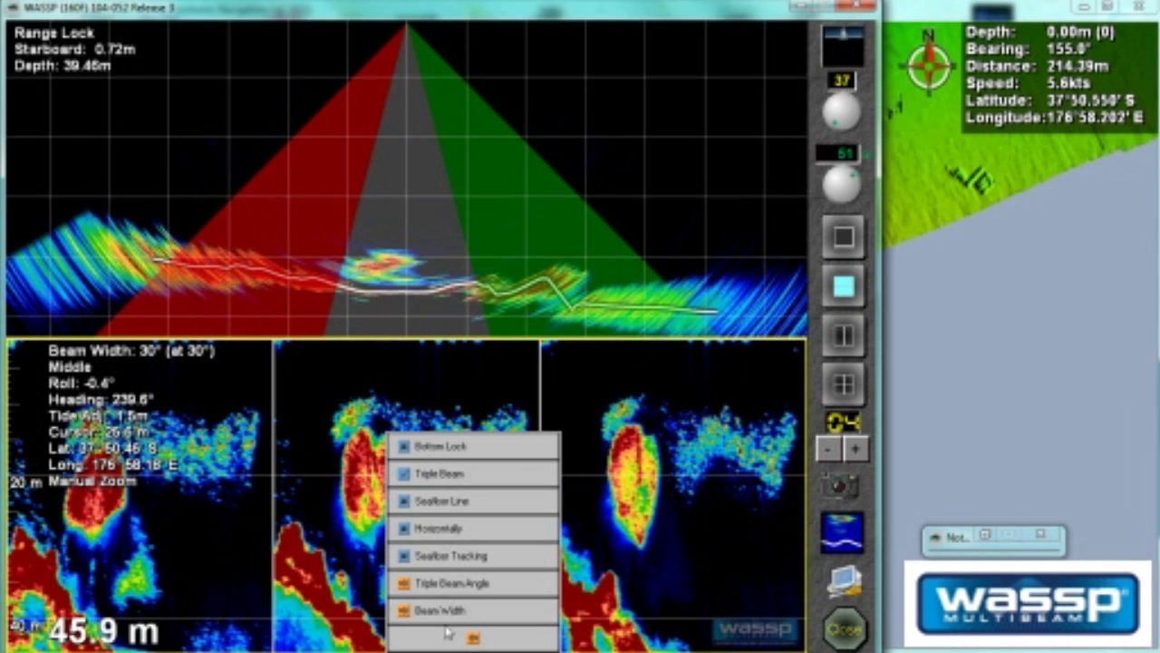
pyautogui.click(443, 583)
pyautogui.click(464, 456)
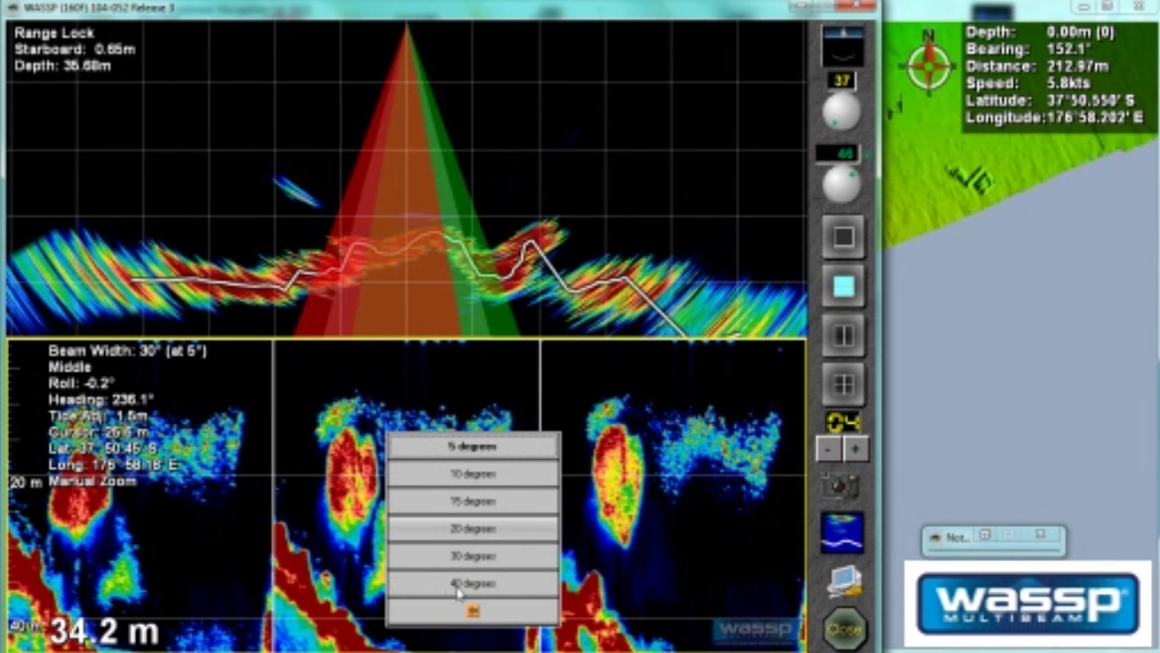
pyautogui.click(463, 610)
pyautogui.click(464, 449)
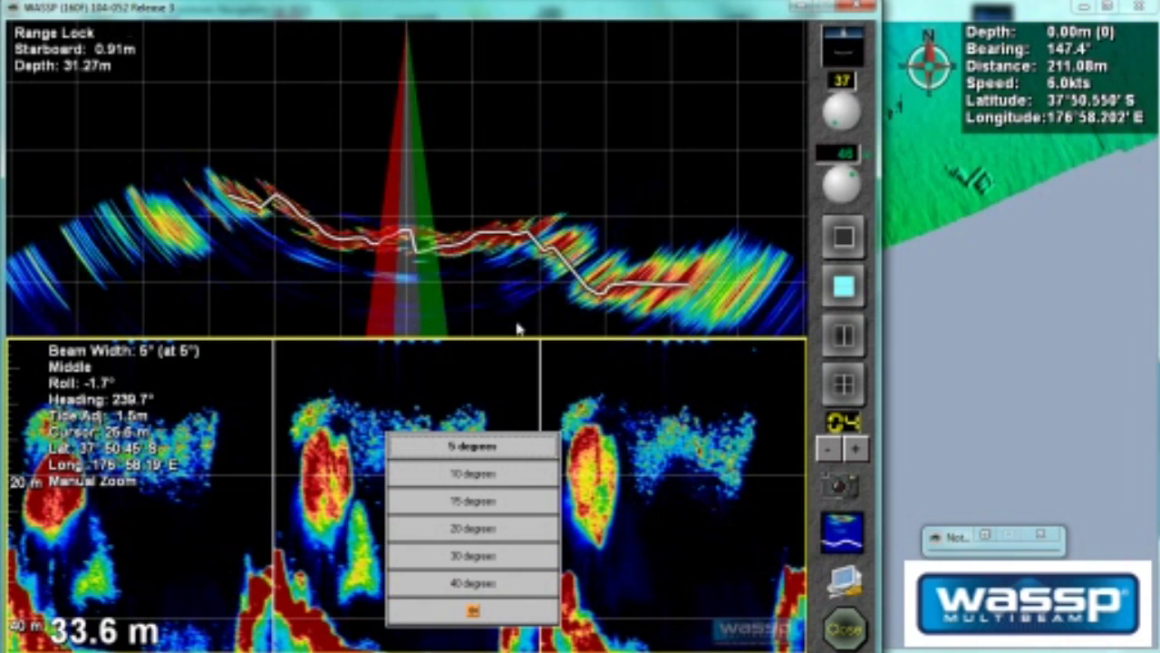
# Set the beam width and the triple beam angle of the lower sonar view to 20 degrees and close its options.
pyautogui.click(489, 530)
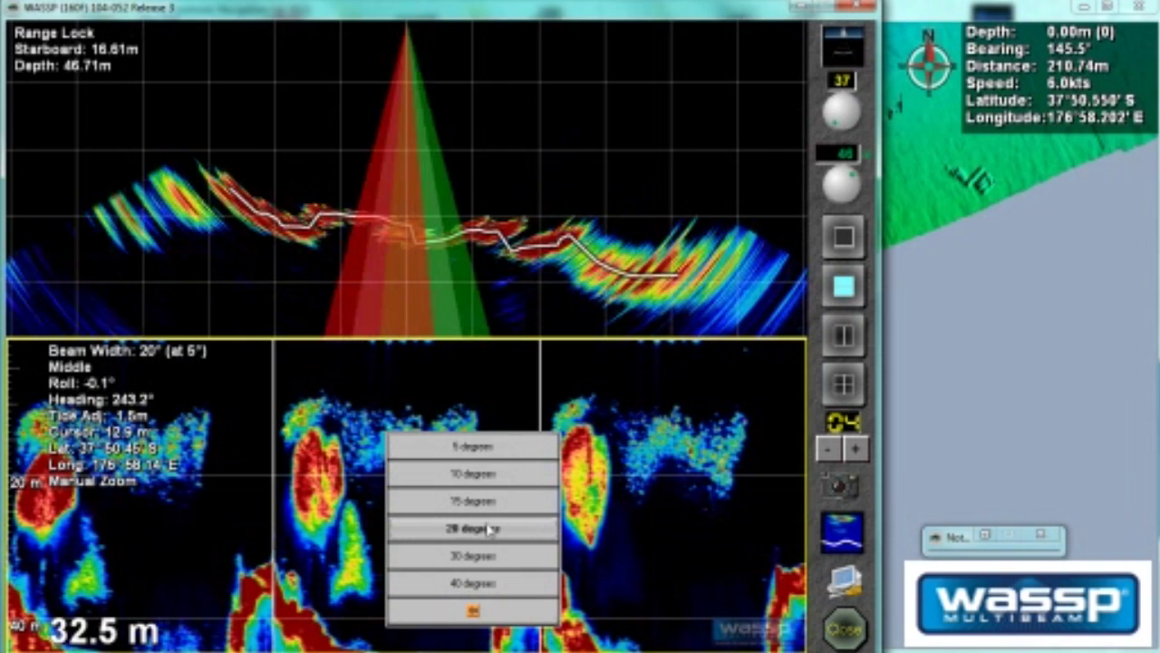
pyautogui.click(479, 610)
pyautogui.click(476, 612)
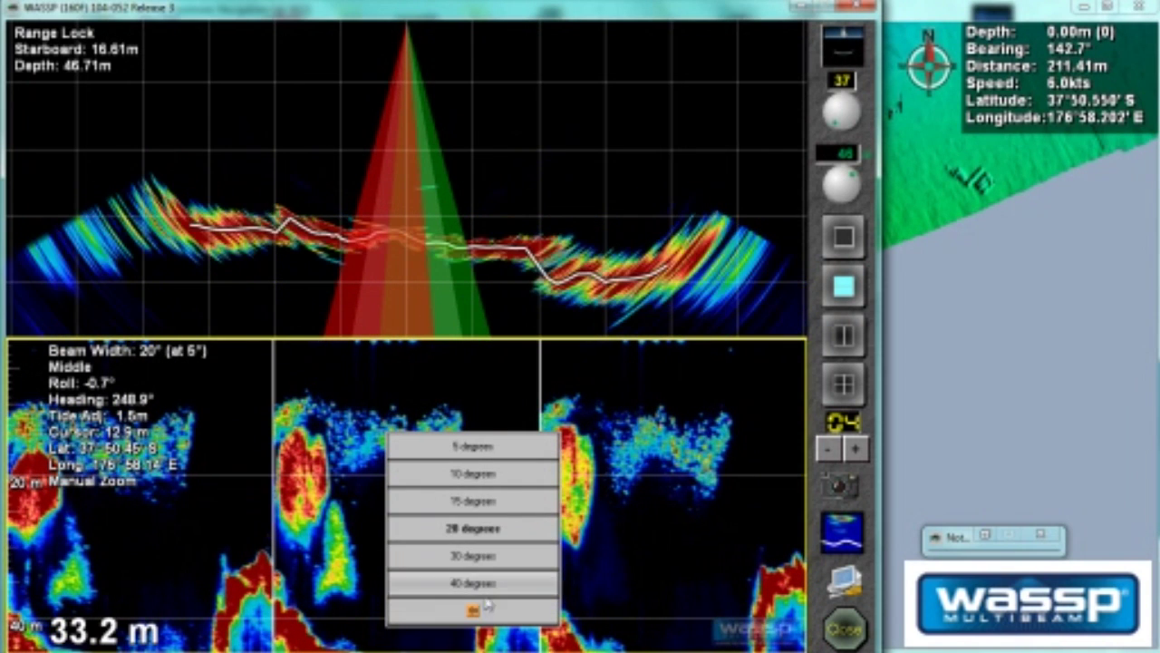
pyautogui.click(480, 606)
pyautogui.click(480, 586)
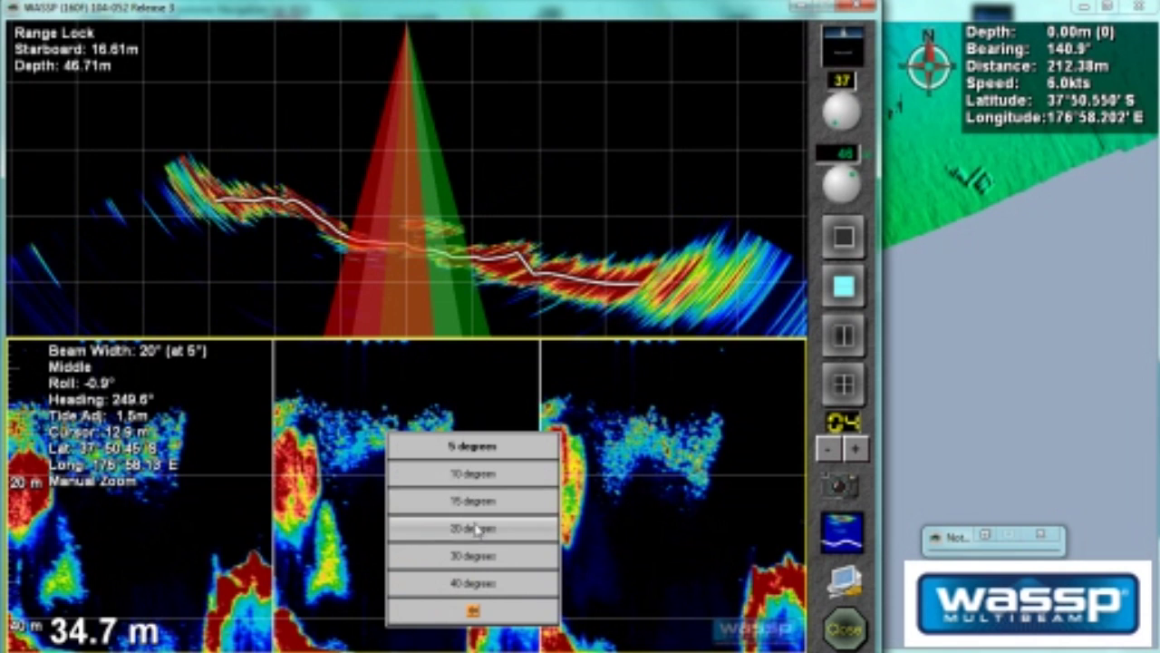
pyautogui.click(478, 531)
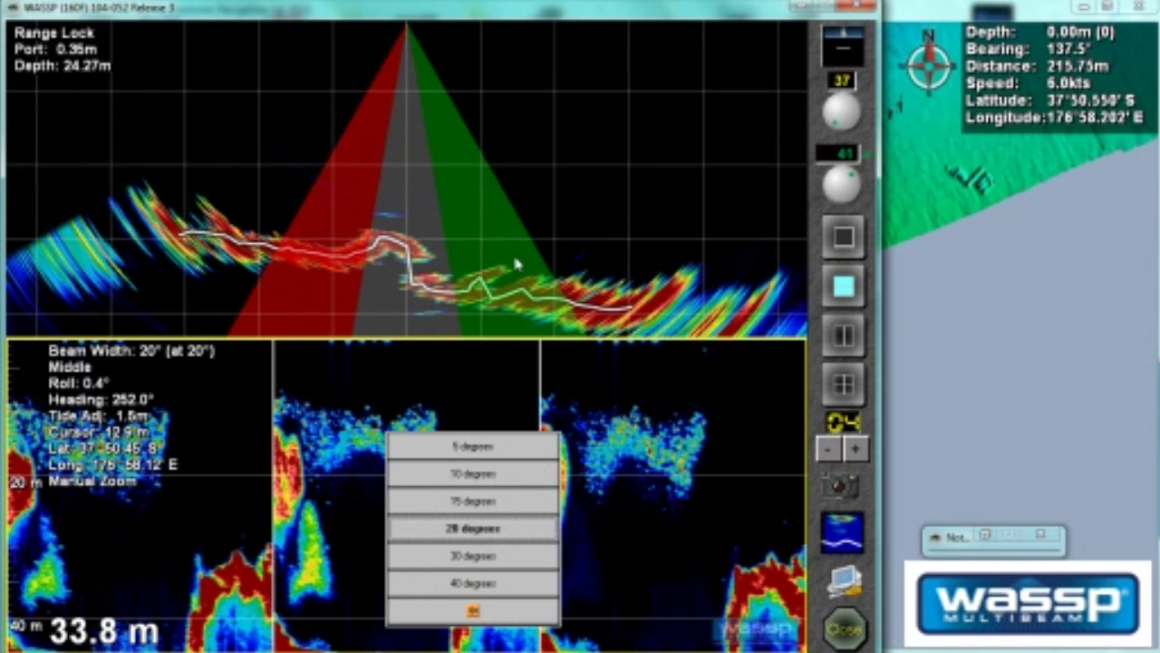
pyautogui.click(472, 611)
pyautogui.click(473, 641)
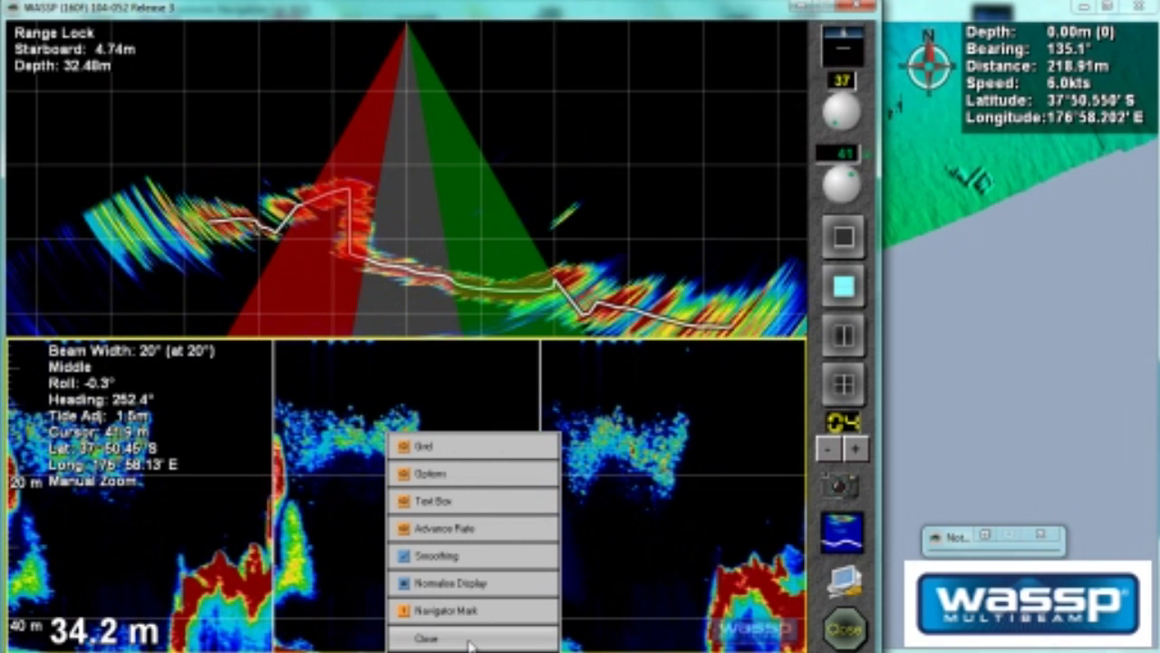
pyautogui.click(469, 639)
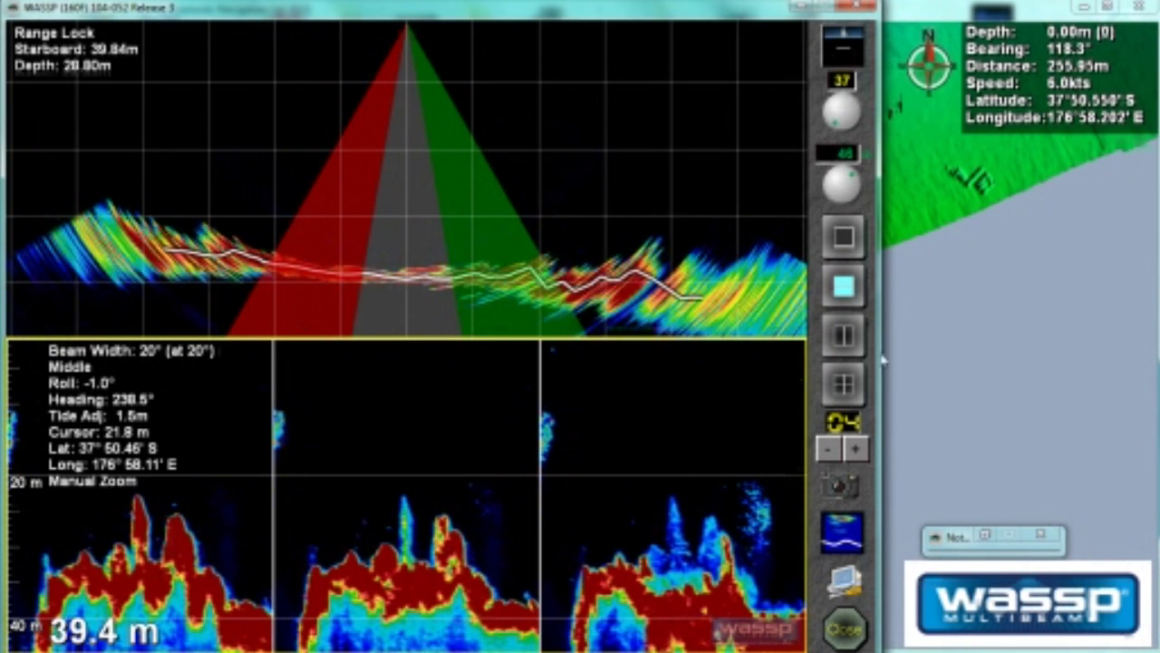
# Switch to WASSP Navigator, centre the chart on the mapped area around the vessel and open the seabed in the 3D view.
pyautogui.click(930, 207)
pyautogui.moveTo(578, 241); pyautogui.dragTo(560, 472)
pyautogui.scroll(2, 560, 472)
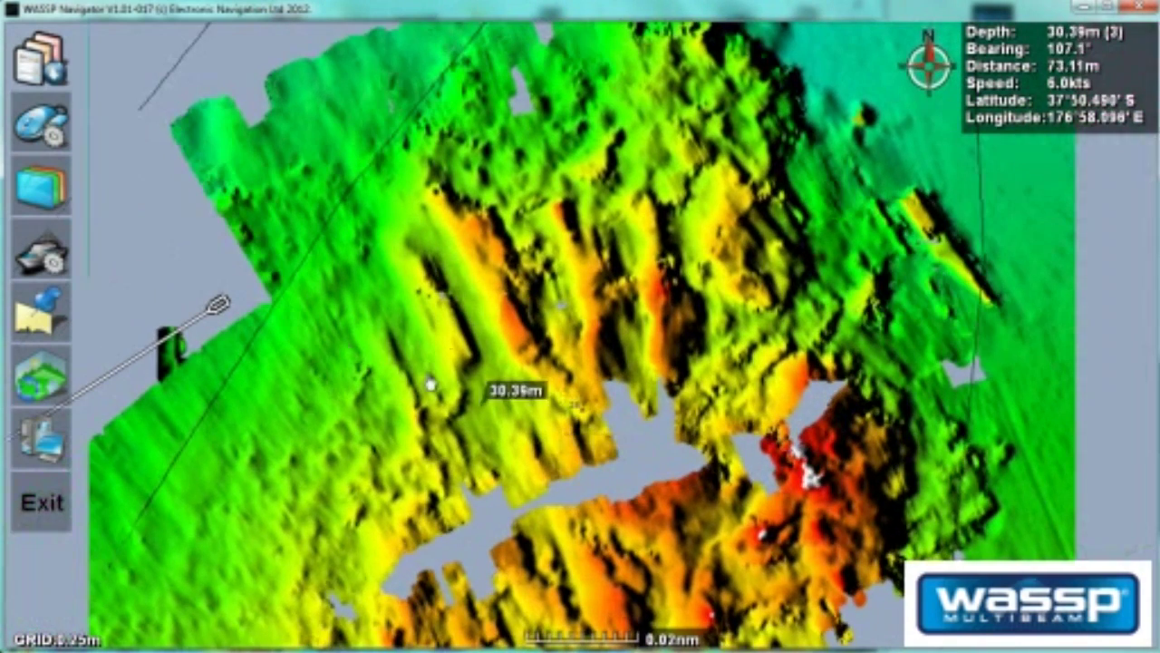
pyautogui.moveTo(342, 348); pyautogui.dragTo(489, 380)
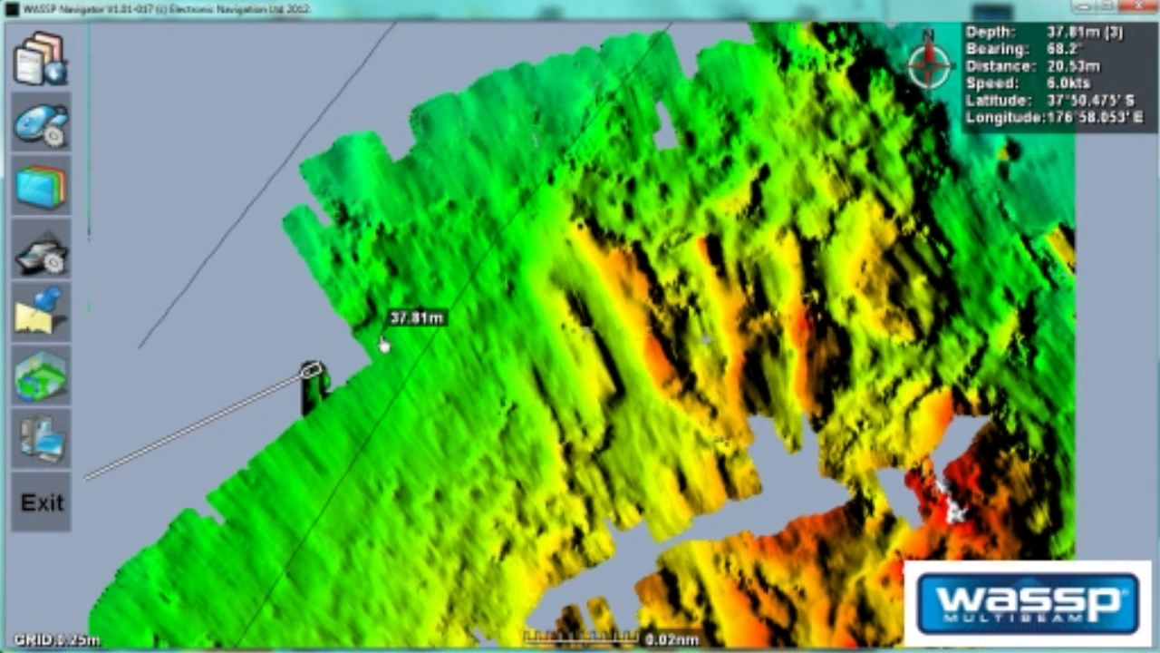
pyautogui.scroll(2, 385, 345)
pyautogui.moveTo(657, 269); pyautogui.dragTo(643, 367)
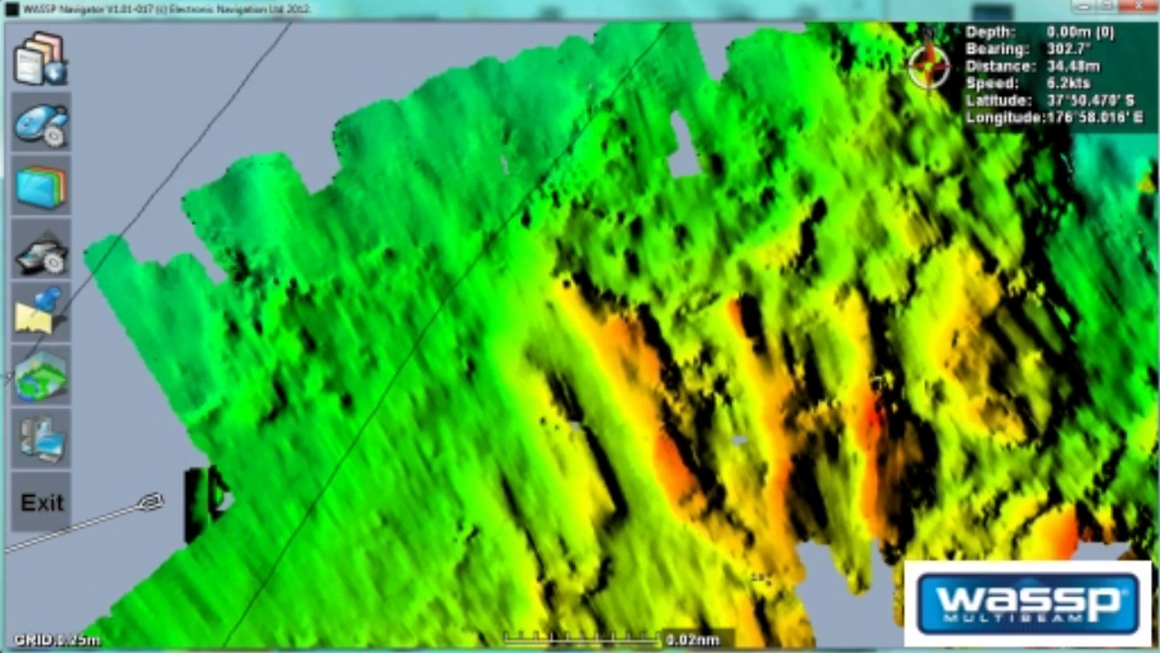
pyautogui.click(38, 379)
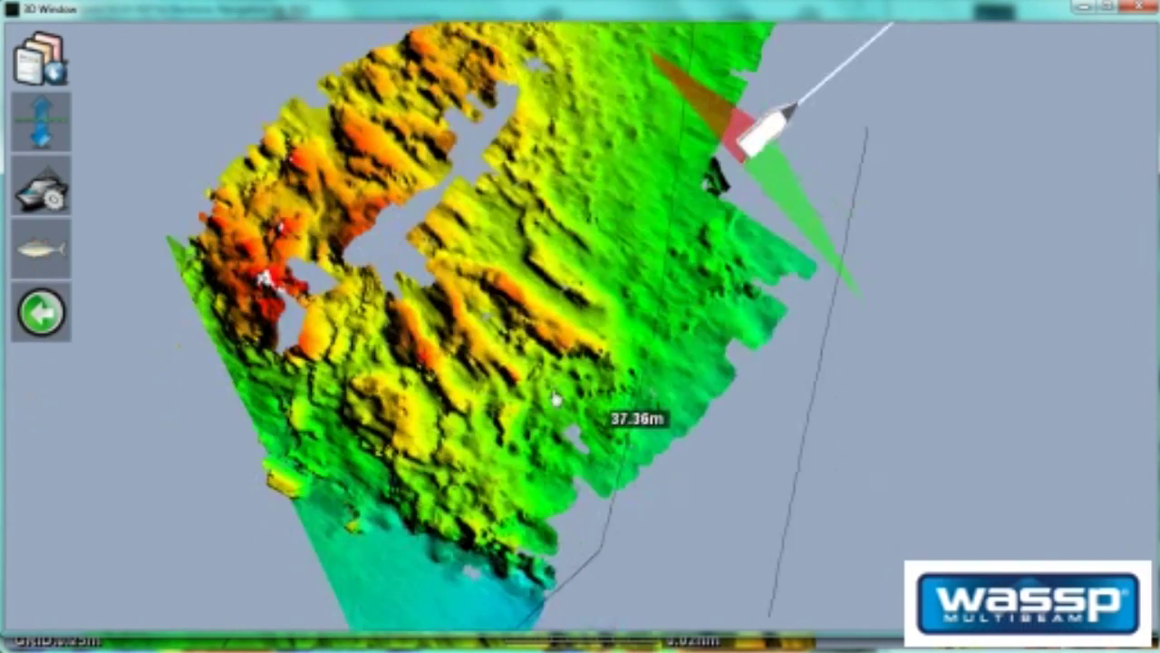
# Examine the 3D seabed model and the vessel's sonar swath from several angles and distances.
pyautogui.moveTo(554, 399); pyautogui.dragTo(755, 311)
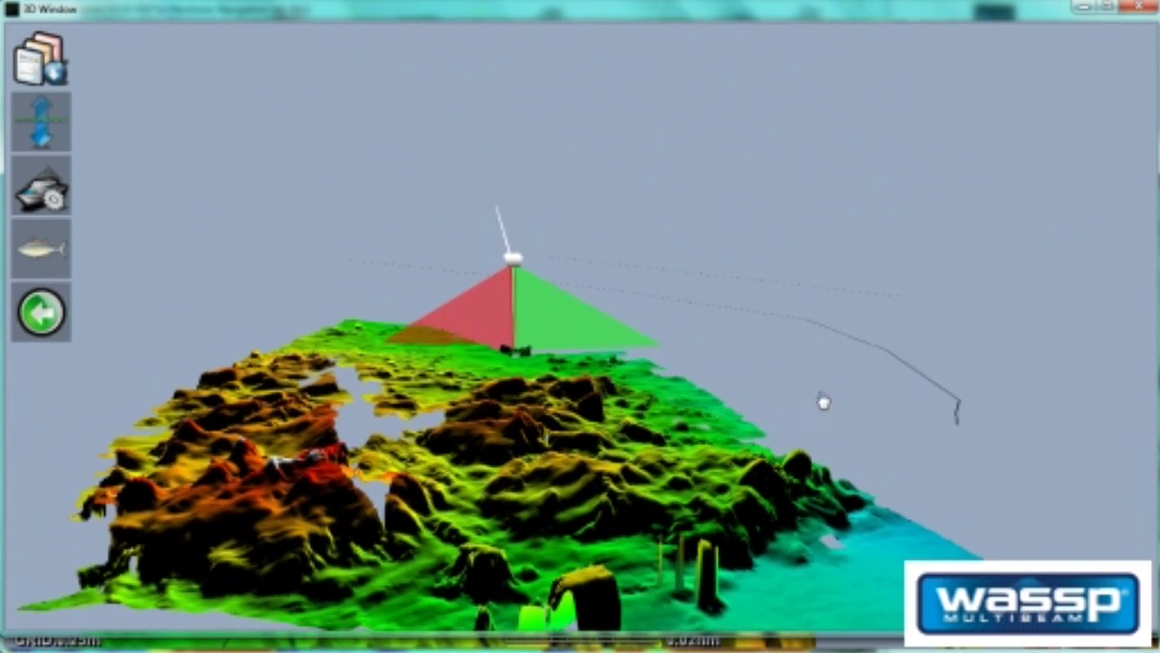
pyautogui.moveTo(583, 490); pyautogui.dragTo(833, 515)
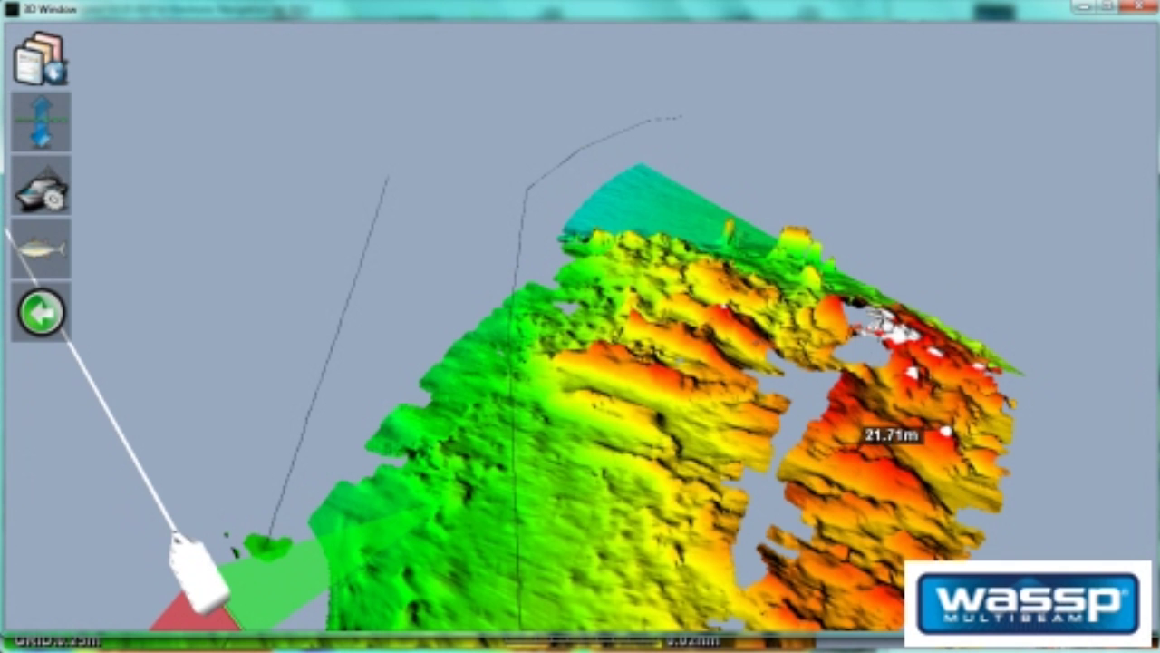
pyautogui.moveTo(523, 534); pyautogui.dragTo(489, 460)
pyautogui.moveTo(310, 471)
pyautogui.mouseDown()
pyautogui.moveTo(303, 544)
pyautogui.moveTo(297, 458)
pyautogui.mouseUp()
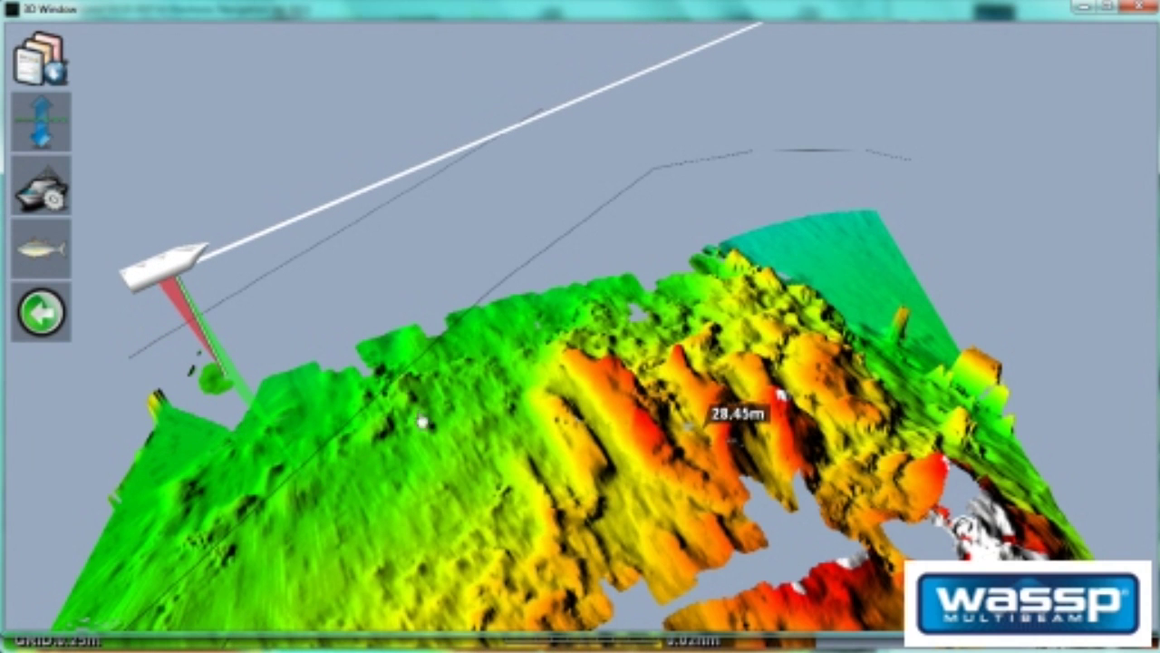
pyautogui.moveTo(632, 445); pyautogui.dragTo(837, 456)
pyautogui.moveTo(551, 419); pyautogui.dragTo(650, 389)
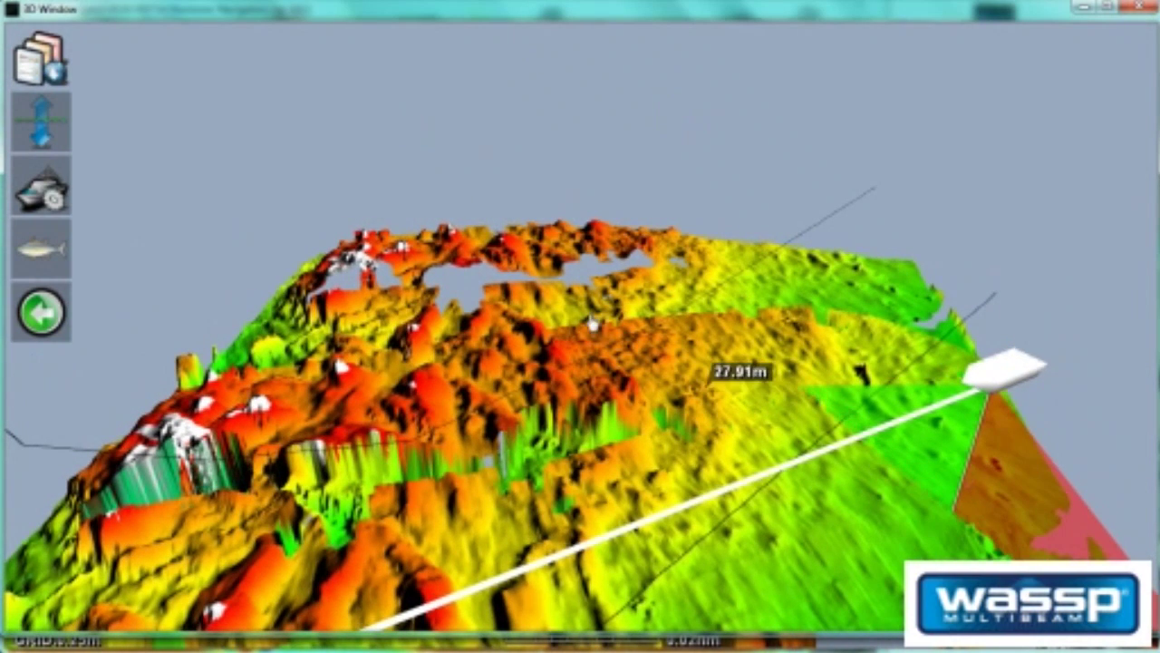
pyautogui.moveTo(793, 368); pyautogui.dragTo(581, 390)
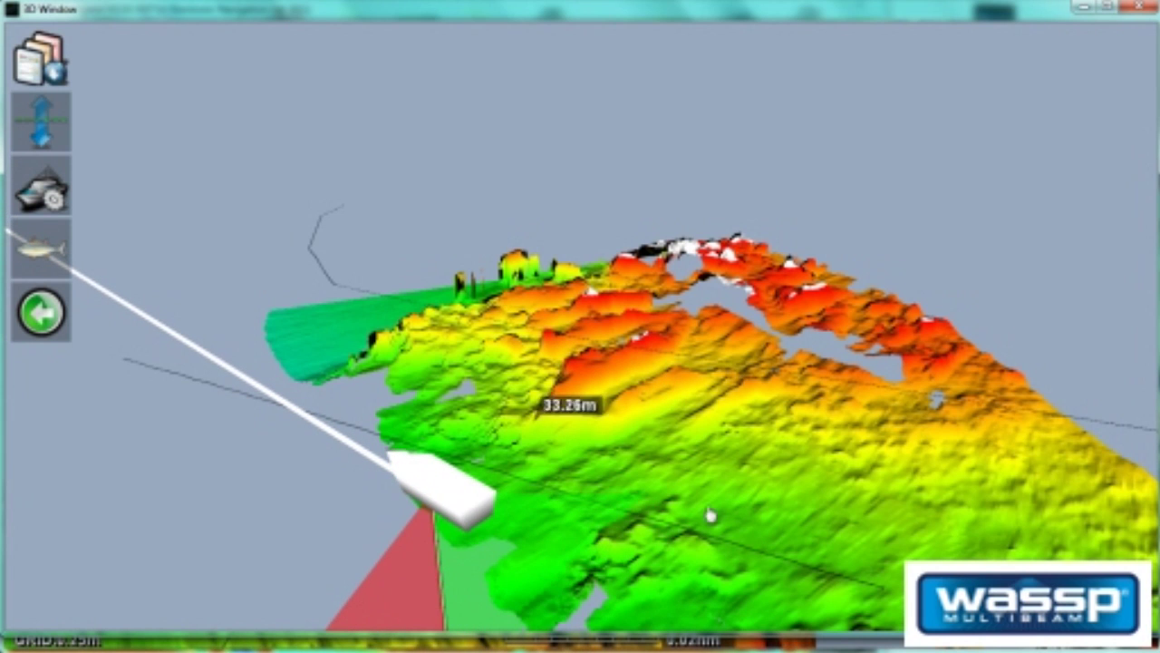
pyautogui.moveTo(516, 389)
pyautogui.mouseDown()
pyautogui.moveTo(500, 465)
pyautogui.moveTo(507, 402)
pyautogui.mouseUp()
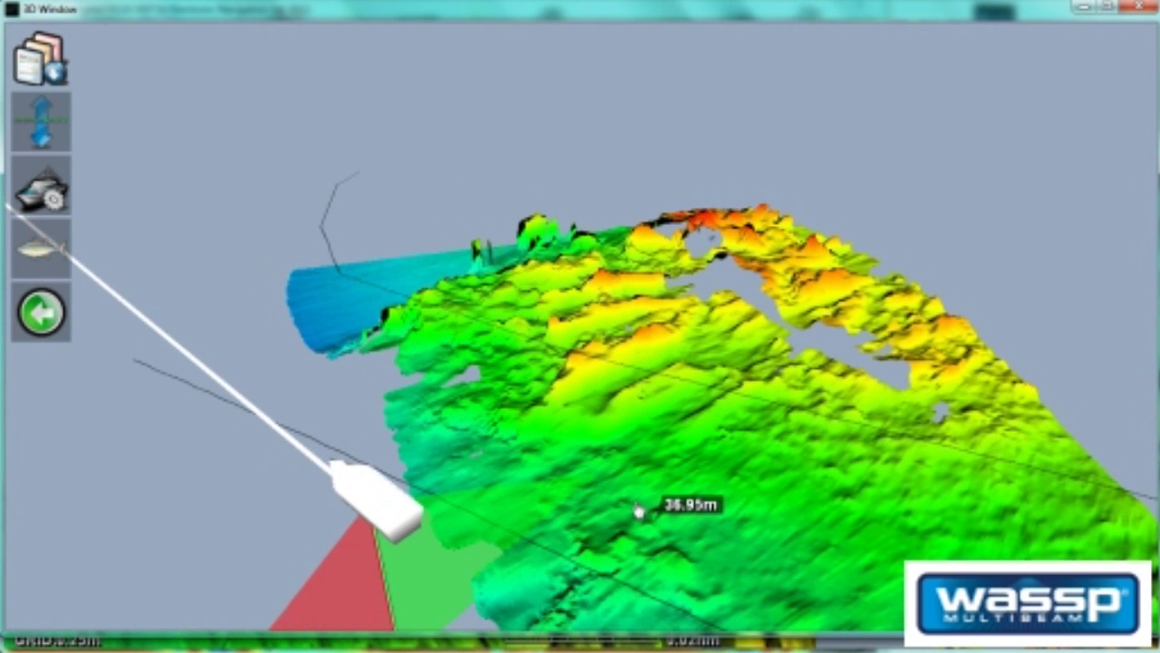
pyautogui.scroll(-2, 634, 510)
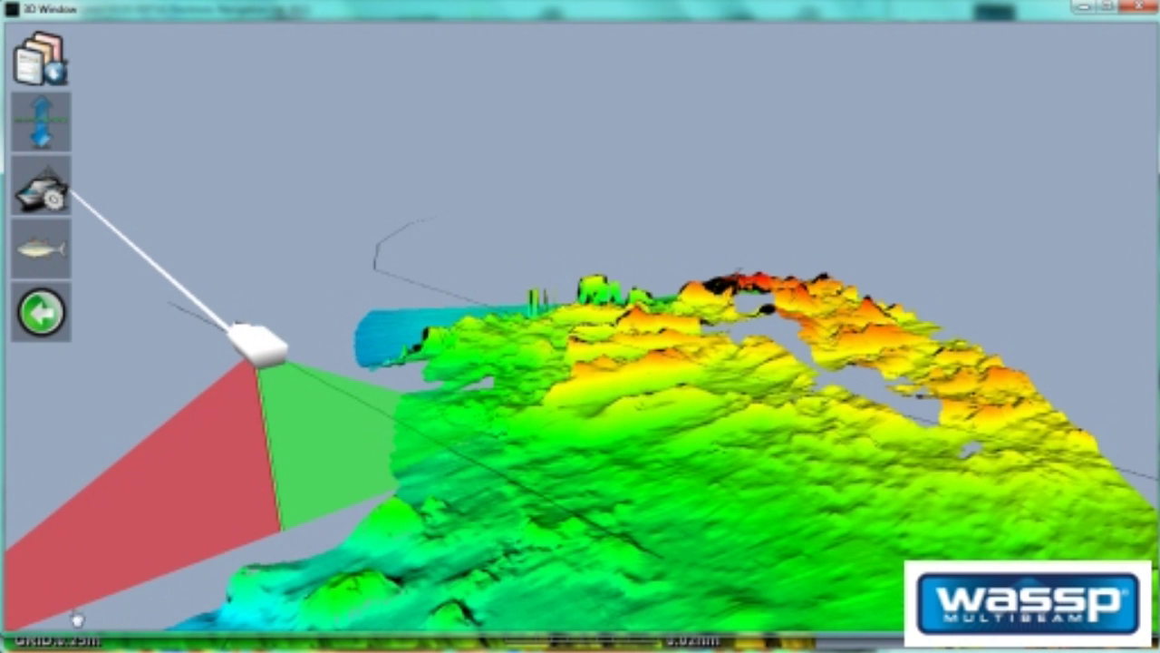
pyautogui.moveTo(503, 559); pyautogui.dragTo(469, 567)
pyautogui.scroll(1, 470, 569)
pyautogui.scroll(1, 469, 569)
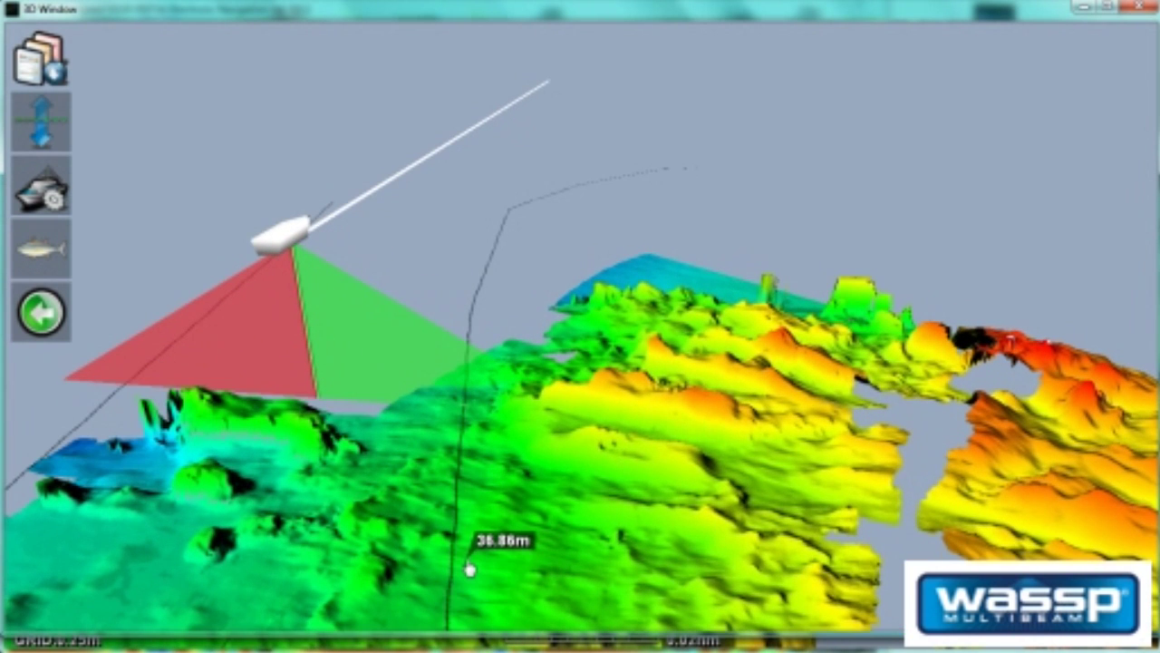
pyautogui.moveTo(376, 459); pyautogui.dragTo(452, 480)
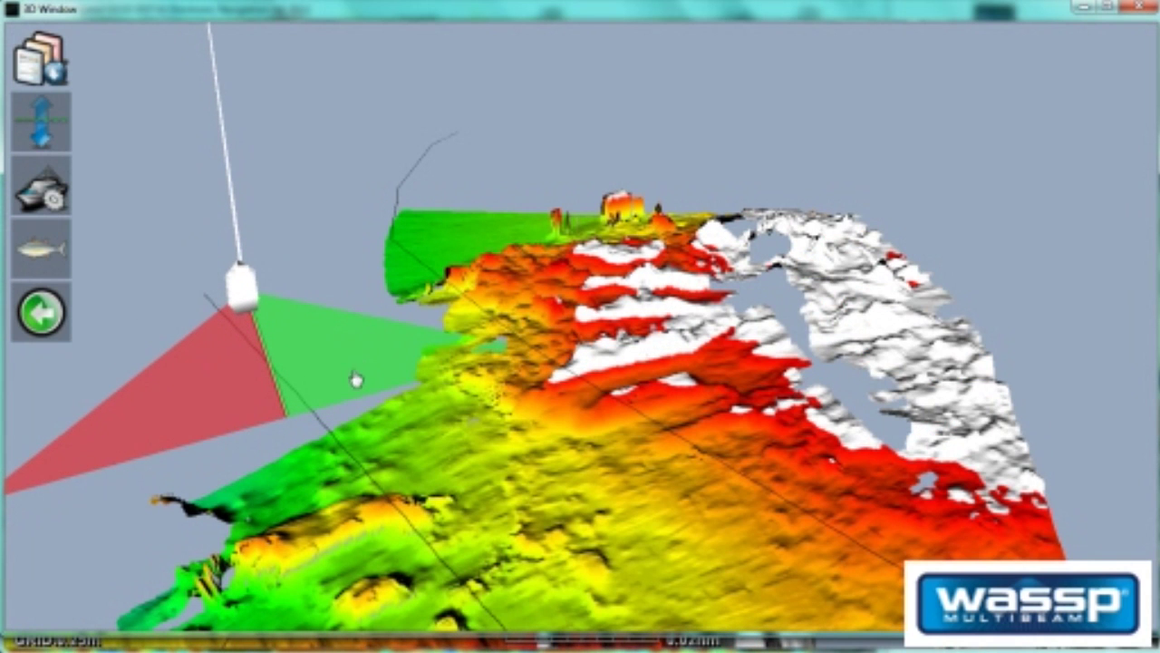
# Show the 3D fish in the 3D seabed view, inspect the targets near the vessel from several angles and return to the chart.
pyautogui.click(40, 247)
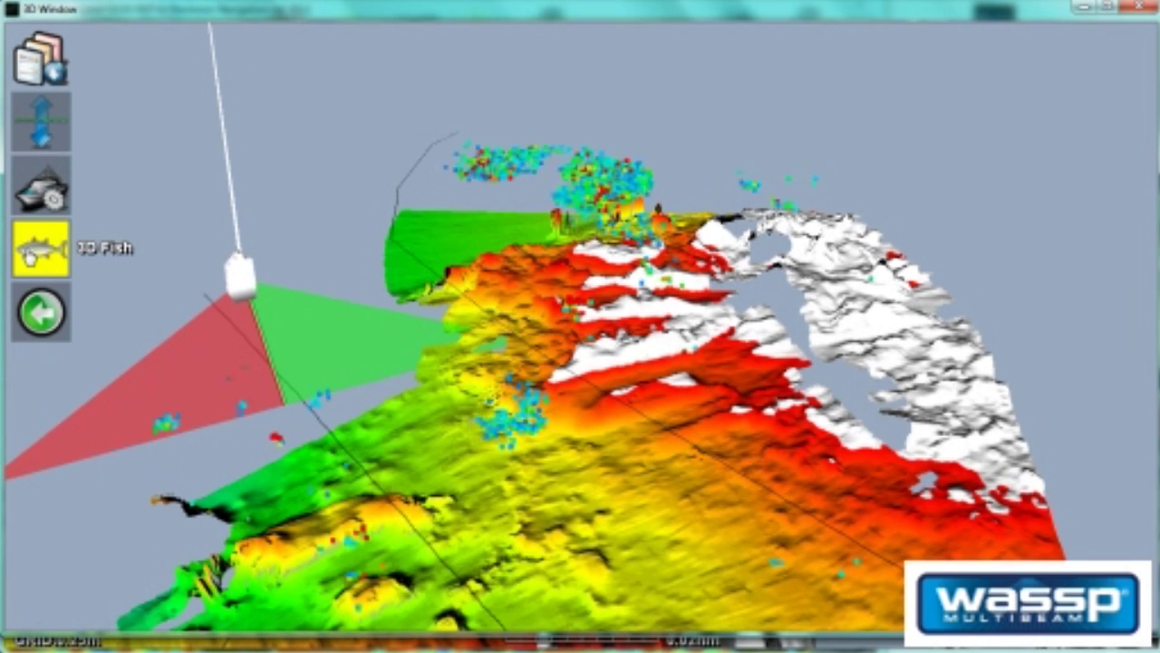
pyautogui.moveTo(529, 459); pyautogui.dragTo(327, 317)
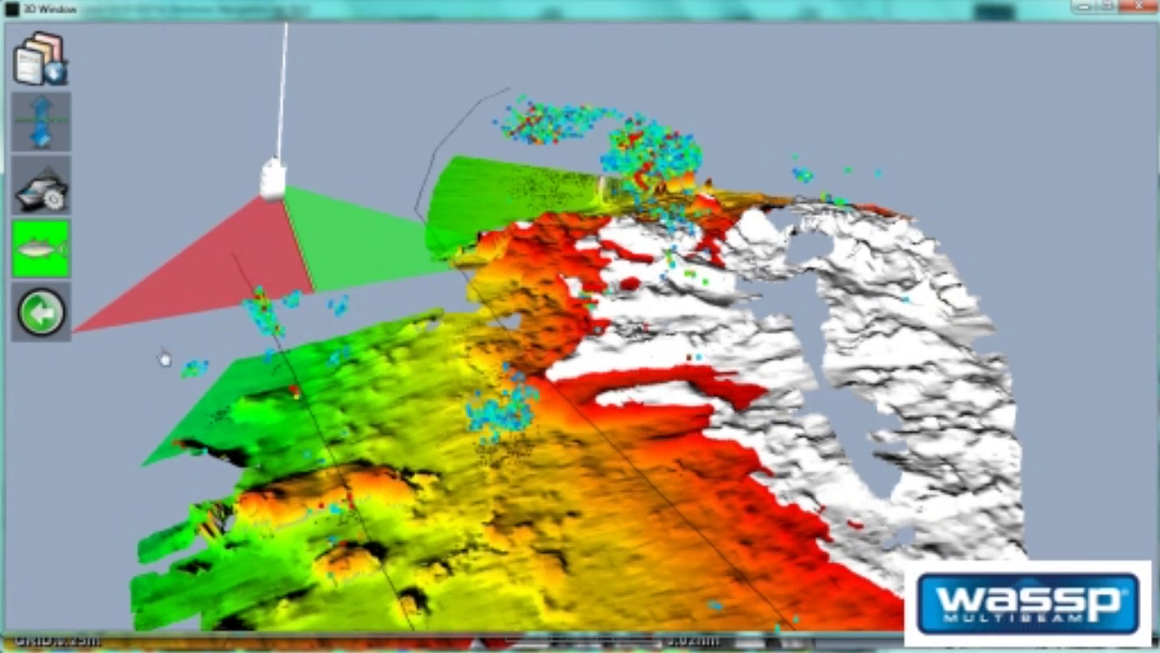
pyautogui.moveTo(352, 292); pyautogui.dragTo(226, 370)
pyautogui.moveTo(303, 335); pyautogui.dragTo(191, 399)
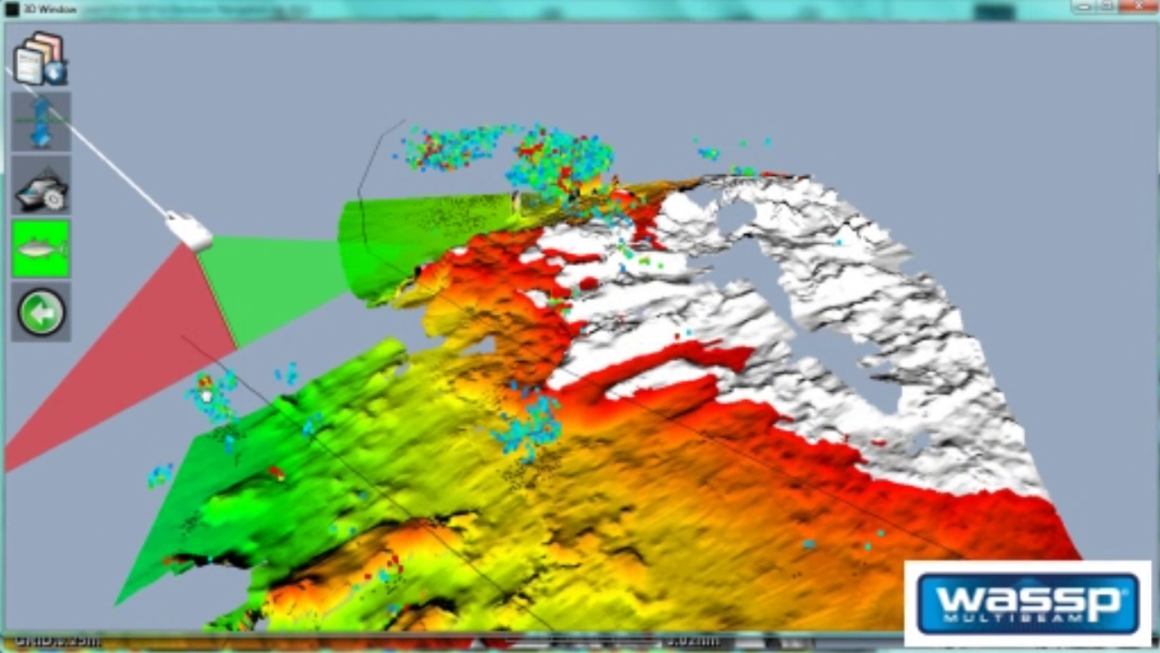
pyautogui.moveTo(205, 403)
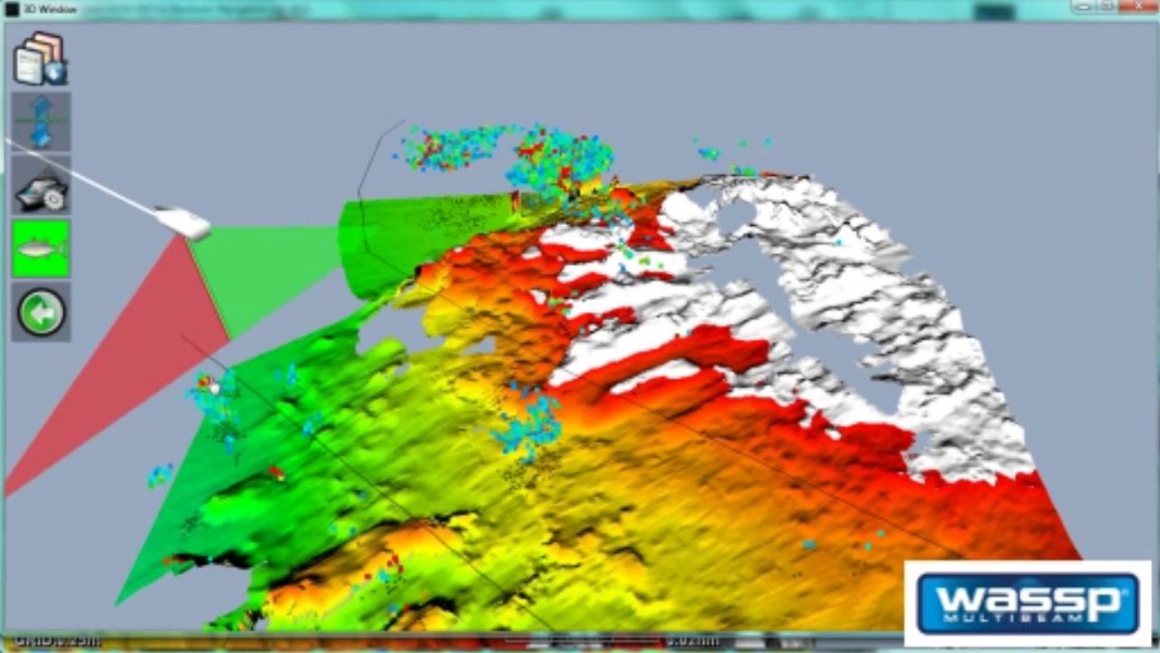
pyautogui.moveTo(225, 464)
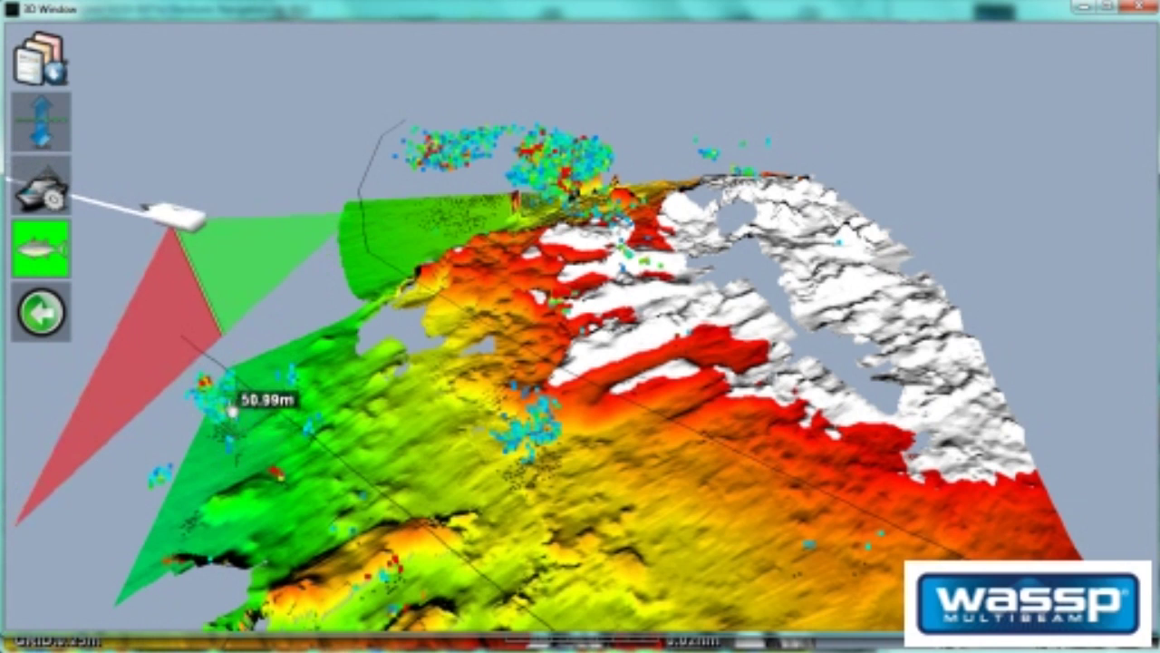
pyautogui.moveTo(230, 410)
pyautogui.mouseDown()
pyautogui.moveTo(230, 392)
pyautogui.moveTo(243, 426)
pyautogui.mouseUp()
pyautogui.moveTo(243, 426)
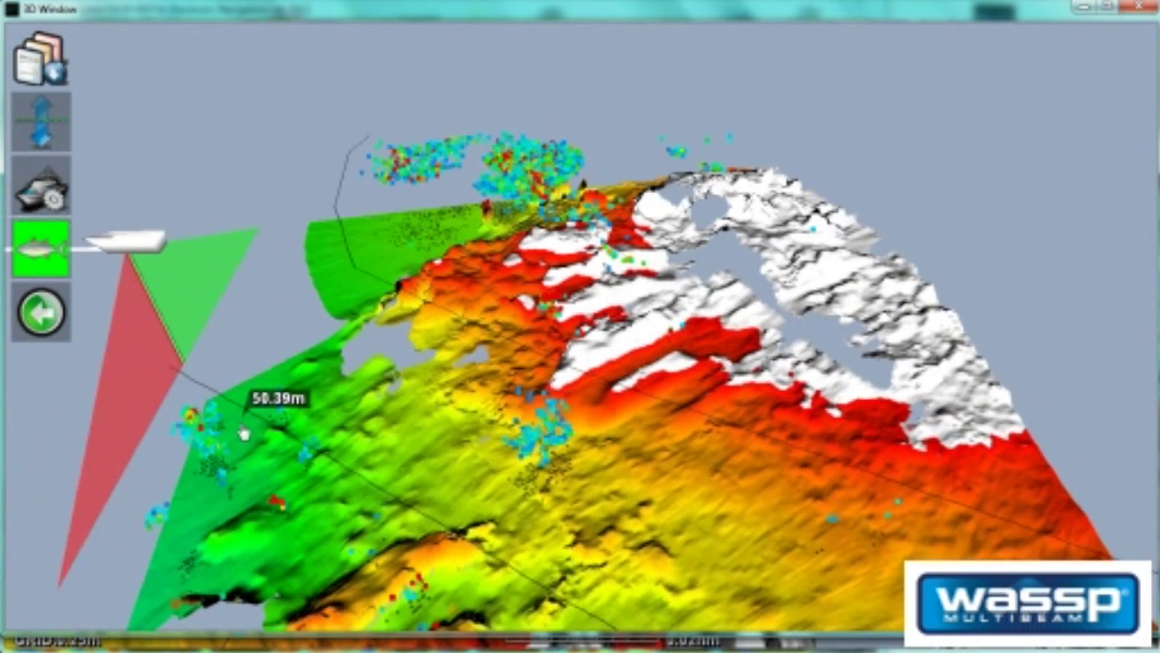
pyautogui.moveTo(331, 428); pyautogui.dragTo(227, 417)
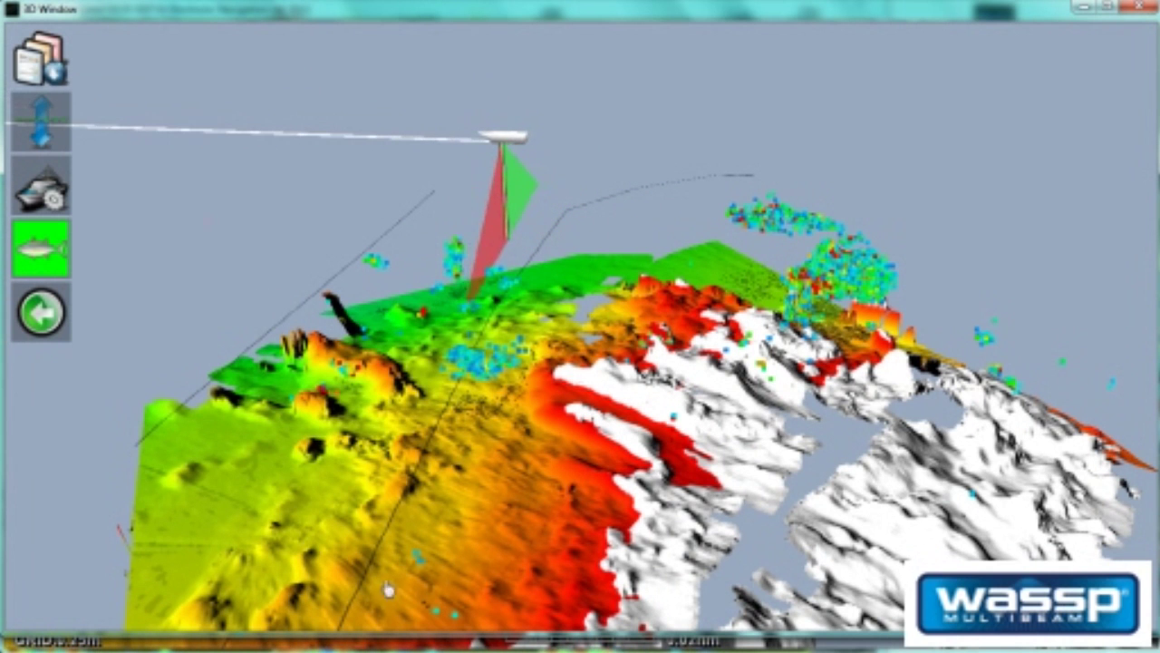
pyautogui.click(41, 313)
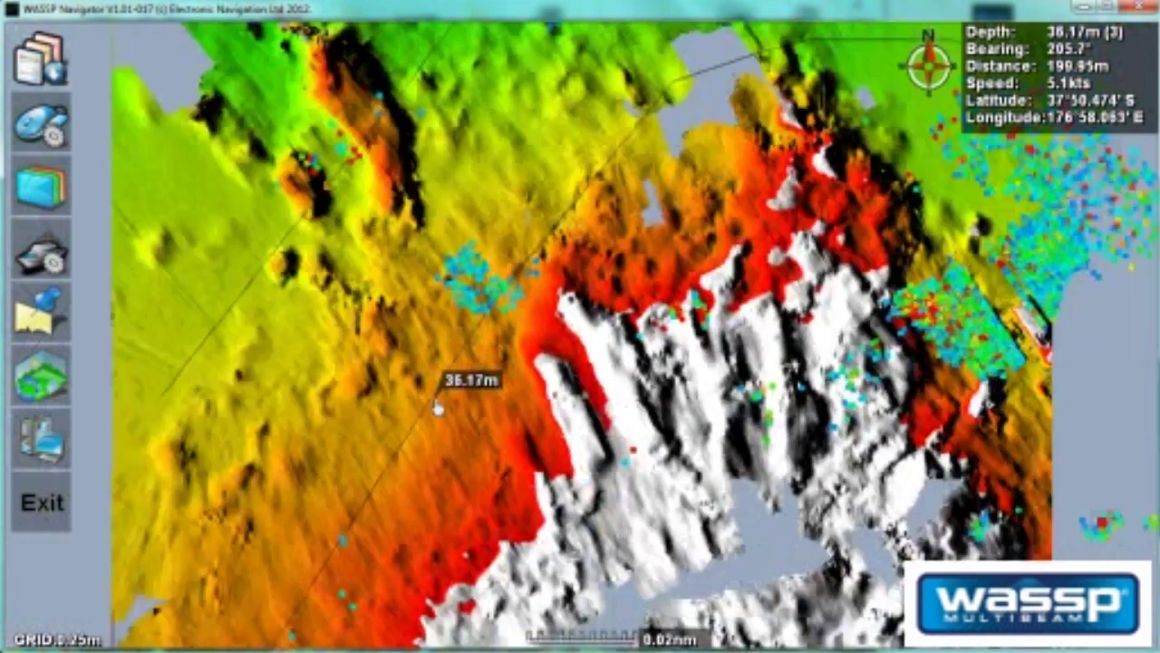
# Show a wider area of the chart and centre it on the ship.
pyautogui.scroll(-3, 436, 408)
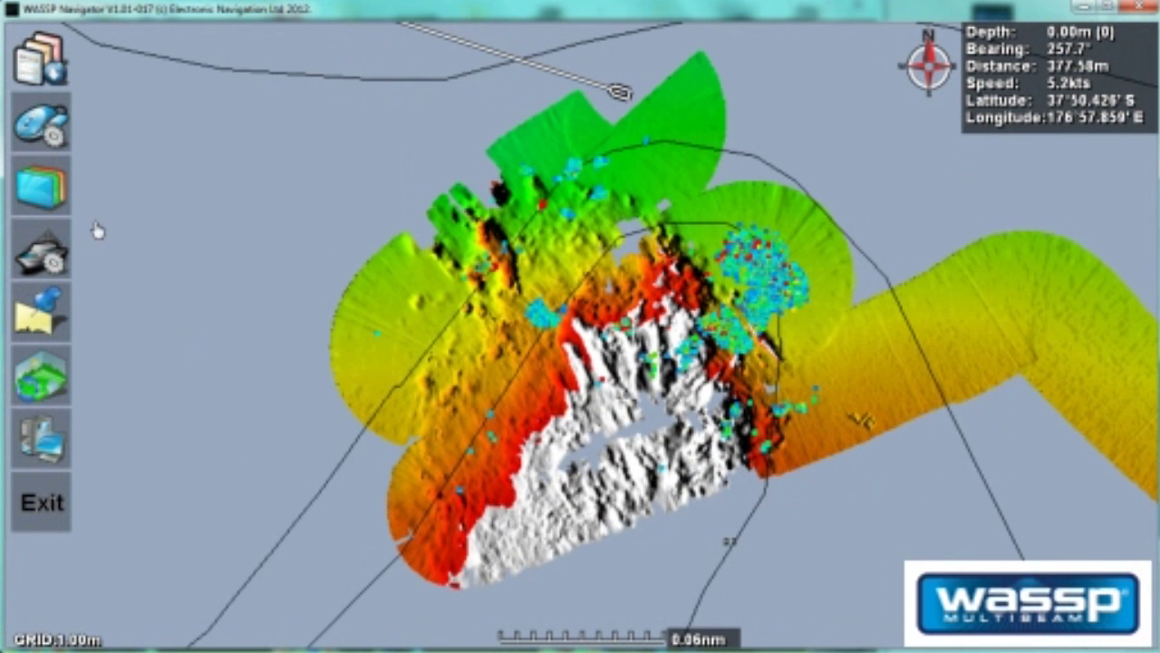
pyautogui.click(41, 247)
pyautogui.click(40, 122)
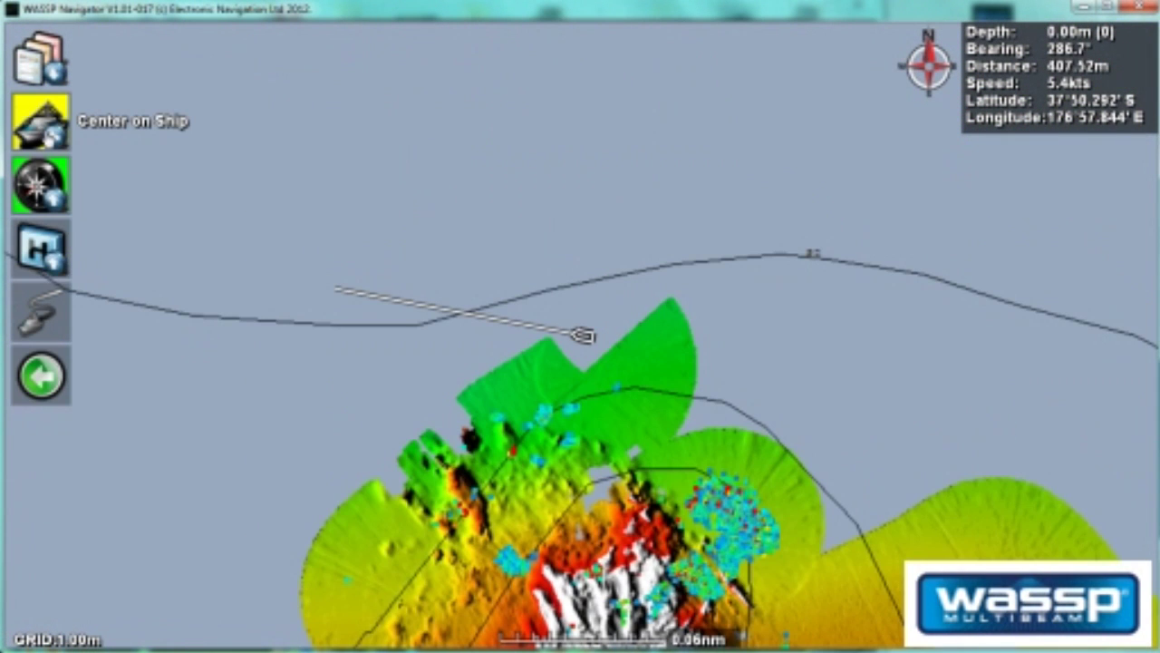
pyautogui.click(40, 376)
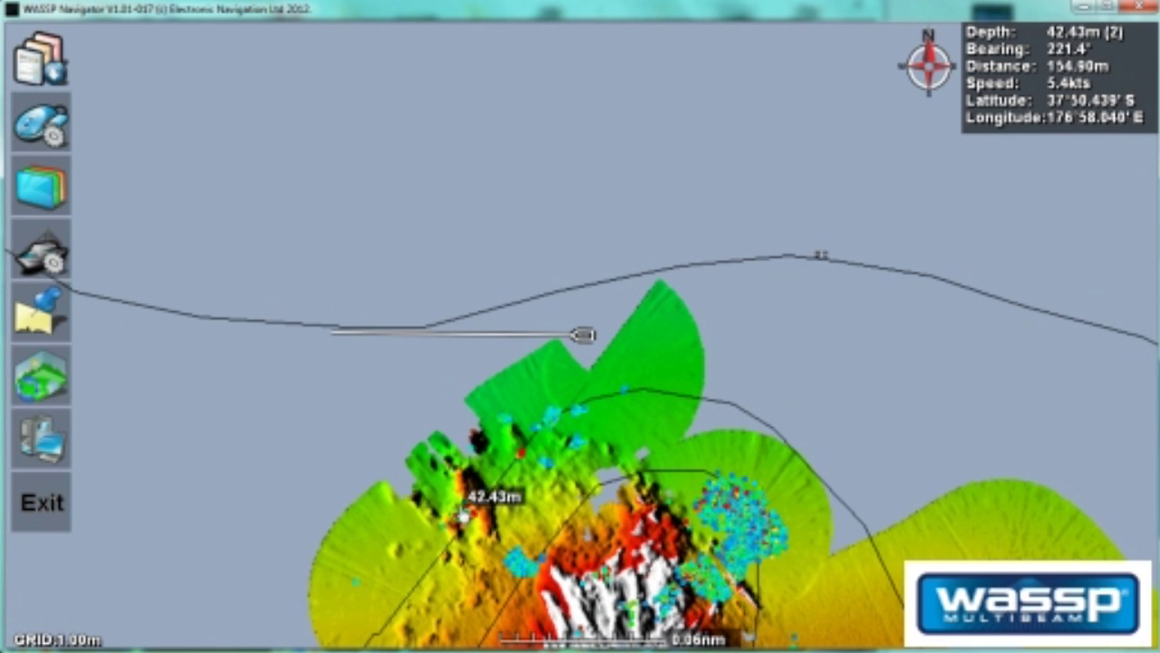
# Switch to the WASSP sonar window and zoom out the lower triple beam view to check the full seabed trace.
pyautogui.hotkey('alt', 'Tab')
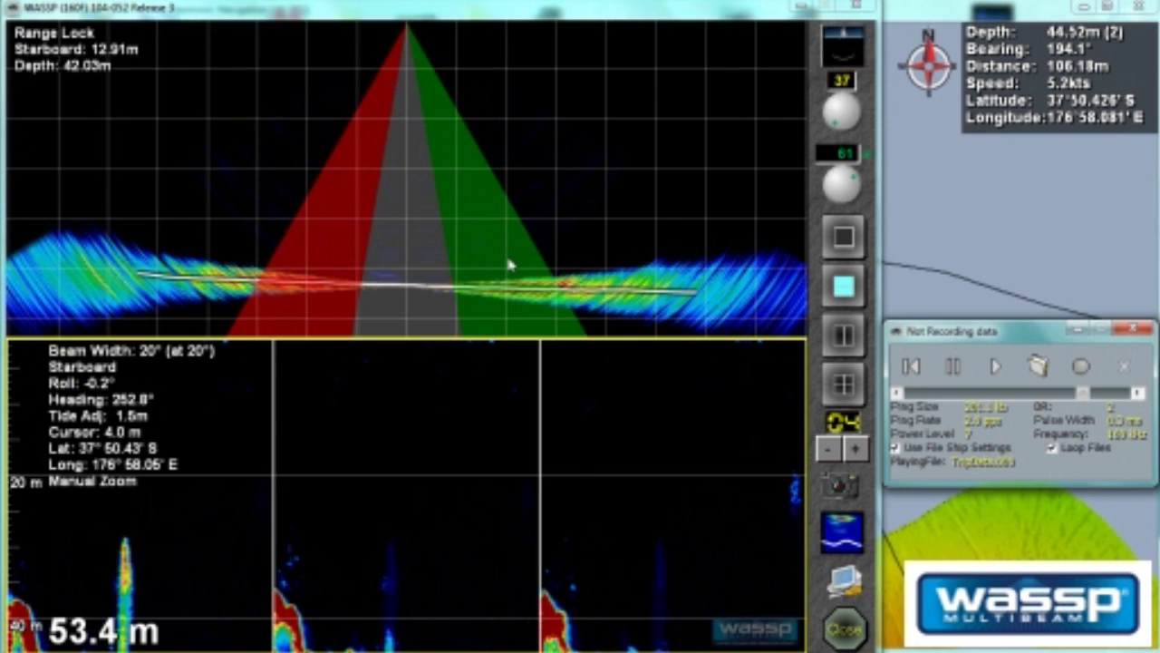
pyautogui.click(582, 579)
pyautogui.scroll(-3, 582, 578)
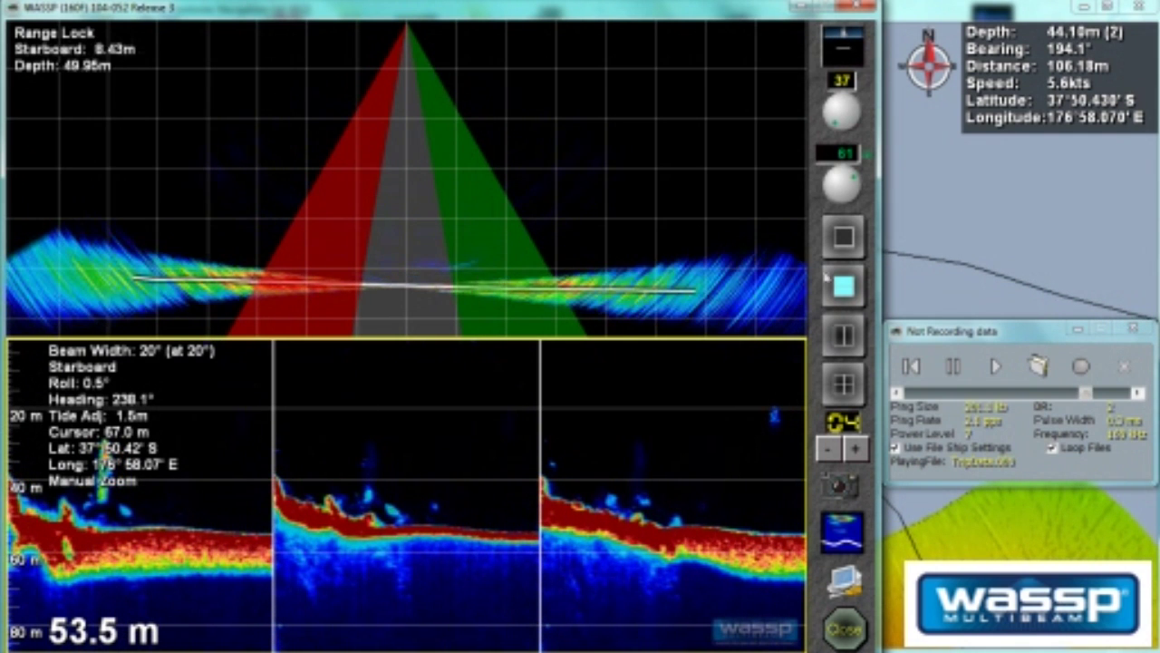
# Switch back to WASSP Navigator and hide the 3D fish on the chart.
pyautogui.hotkey('alt', 'Tab')
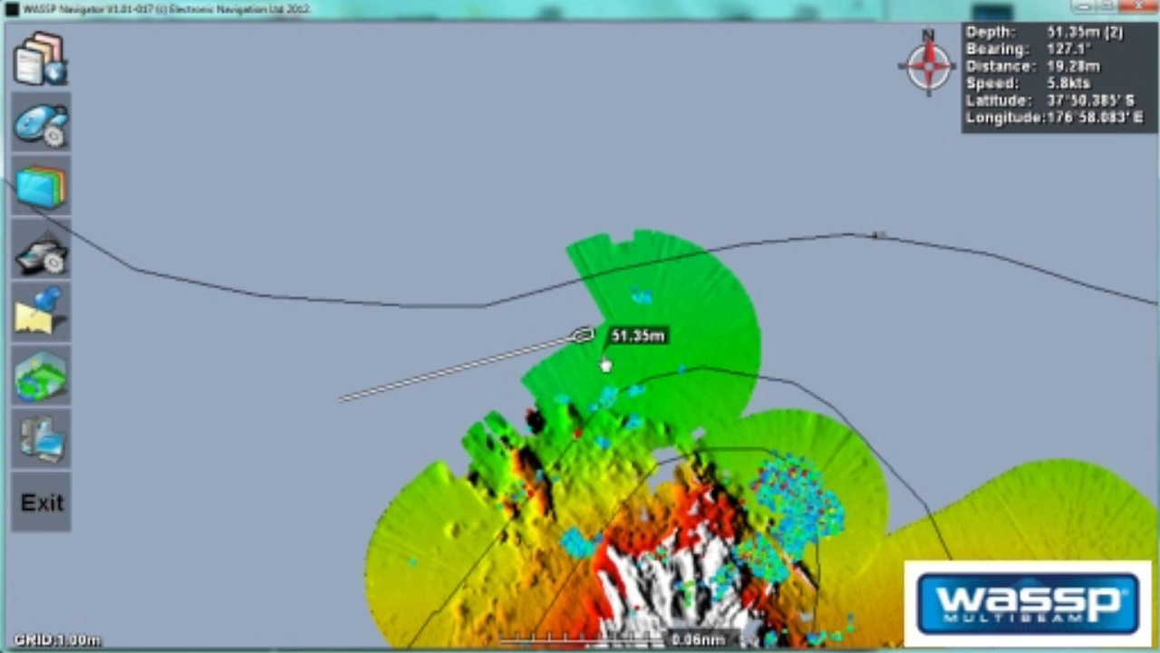
pyautogui.scroll(2, 606, 364)
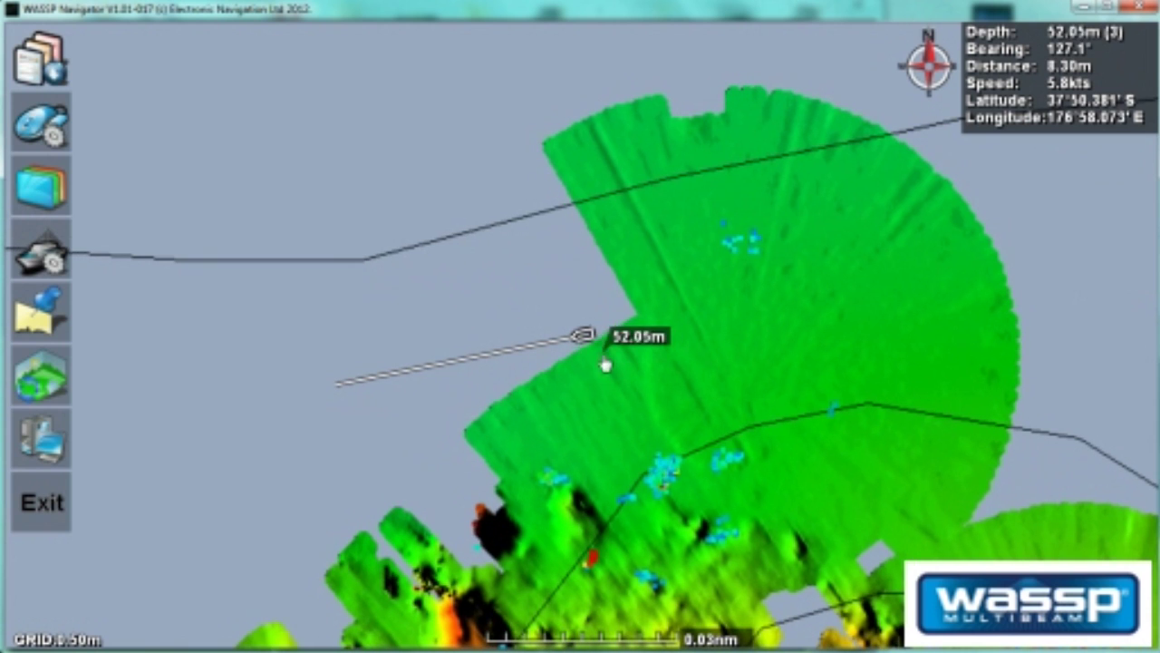
pyautogui.click(36, 399)
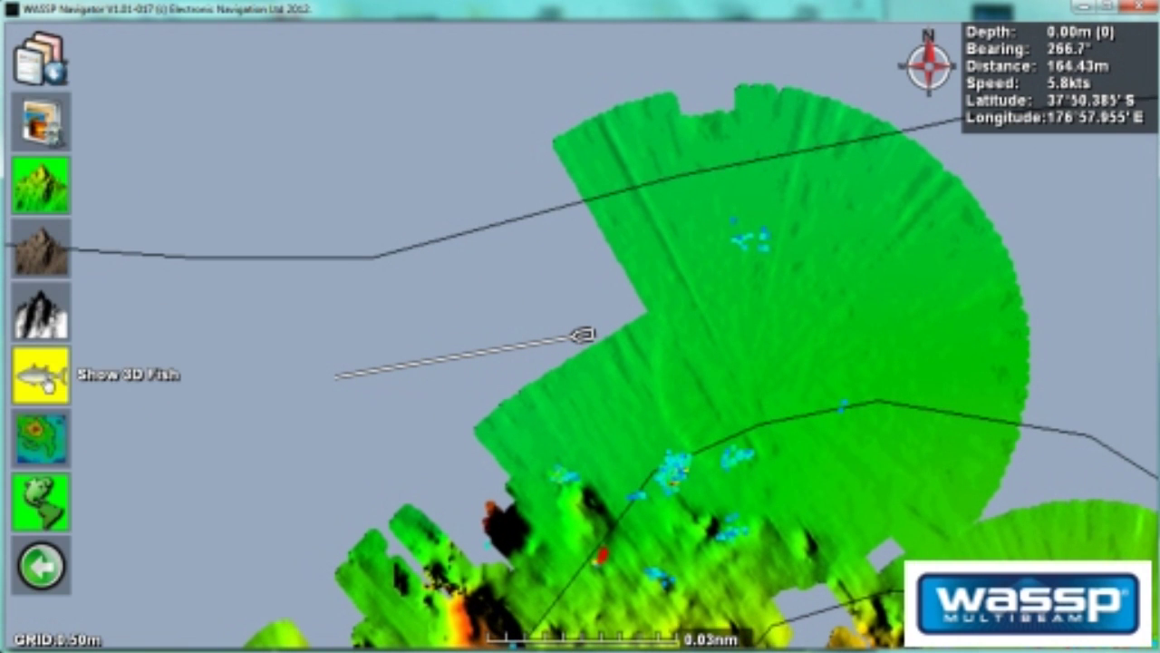
pyautogui.click(45, 383)
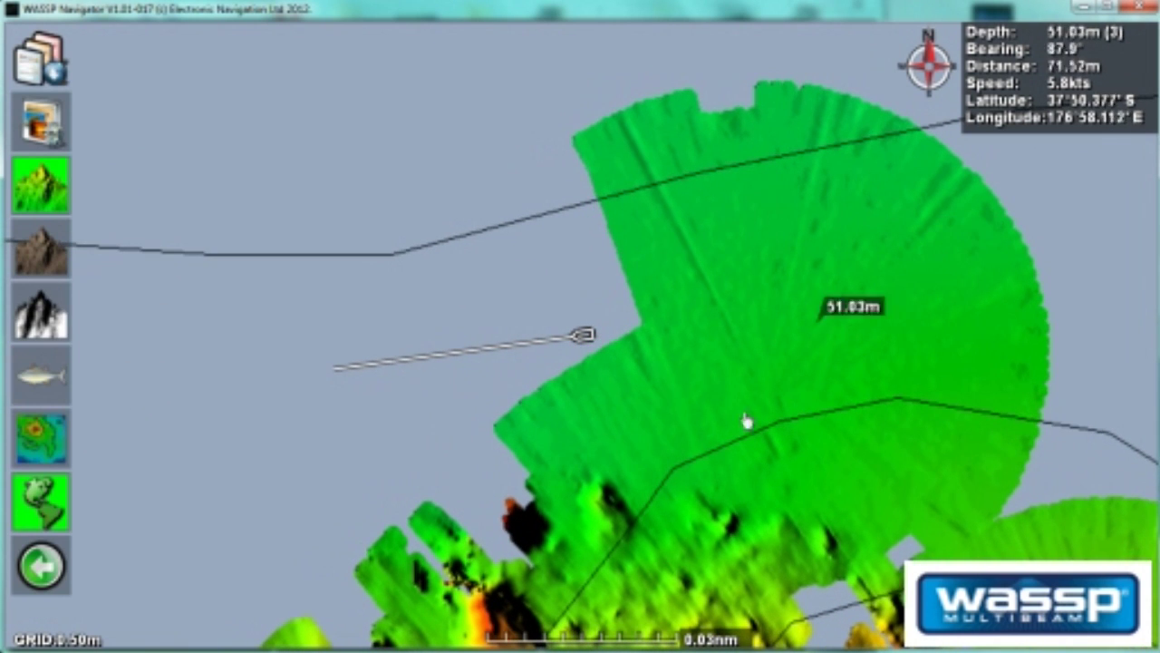
# Turn off Auto Colour From WASSP in the chart configuration and limit the depth colour range to 35 to 36 m.
pyautogui.scroll(-2, 844, 371)
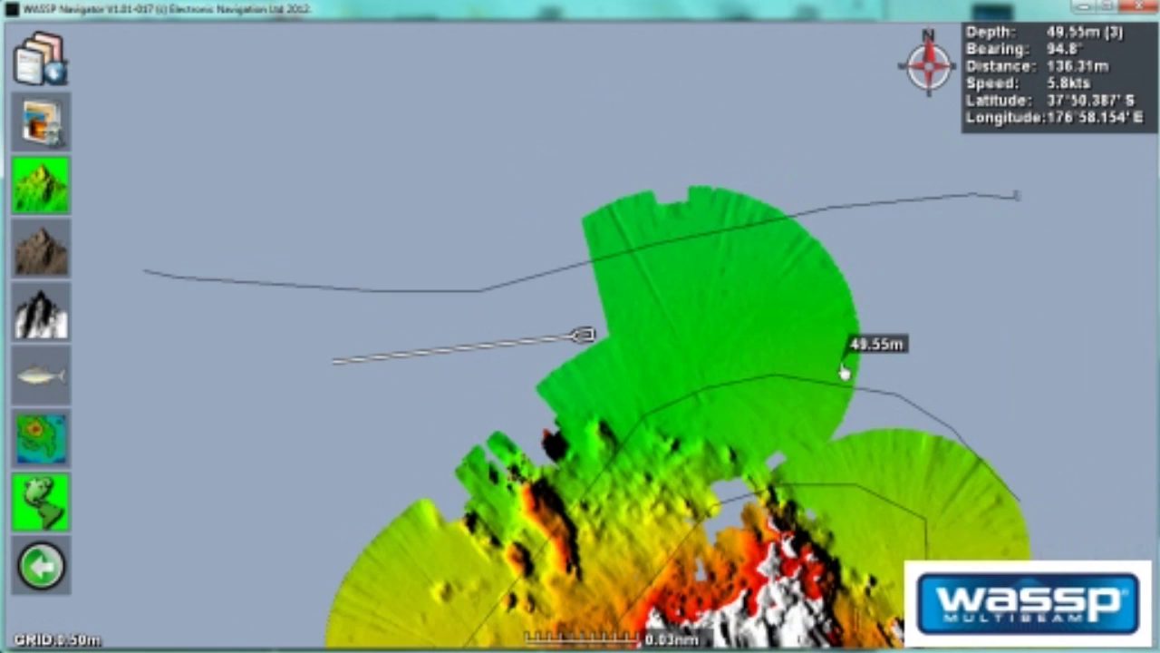
pyautogui.moveTo(703, 528); pyautogui.dragTo(722, 231)
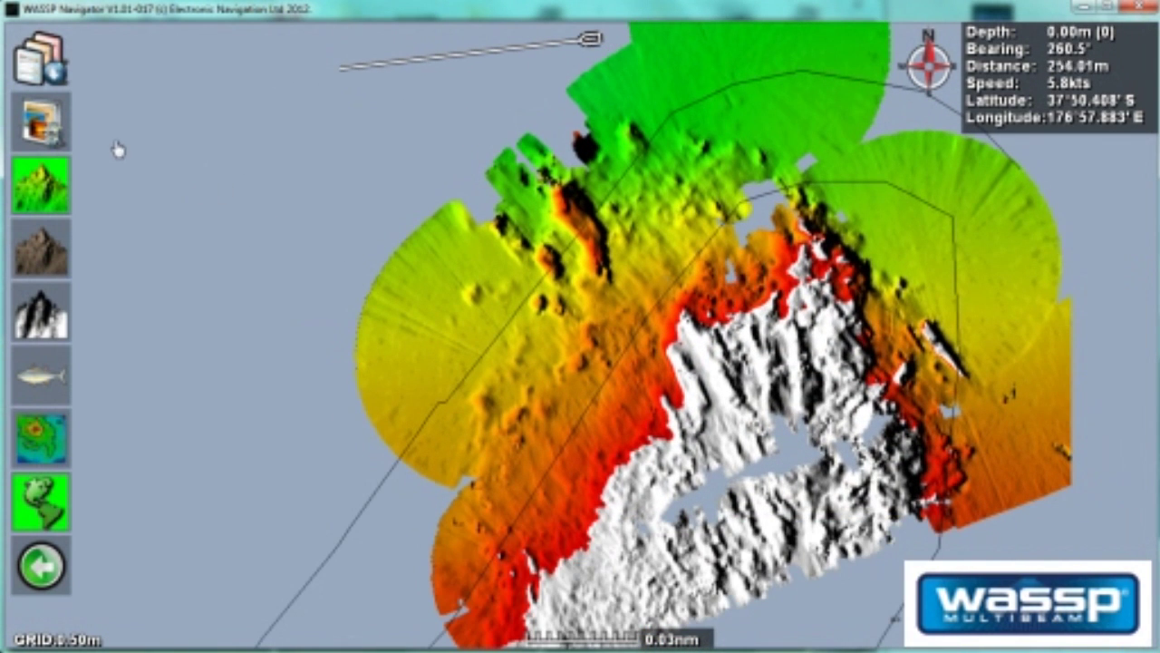
pyautogui.click(38, 125)
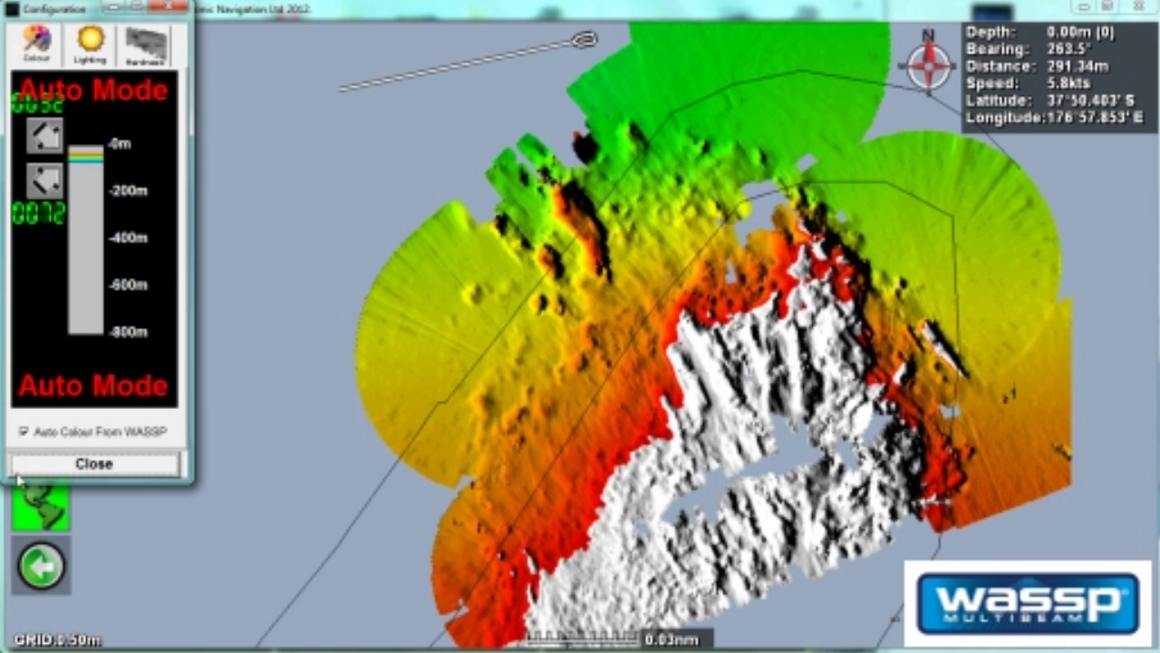
pyautogui.click(23, 433)
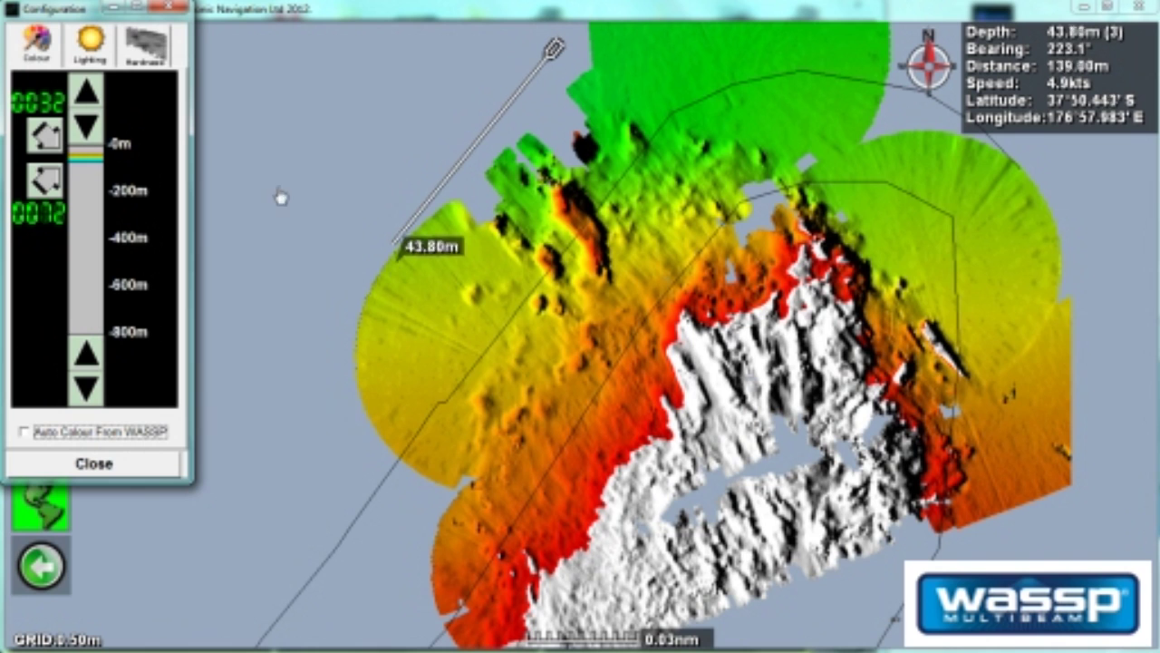
pyautogui.moveTo(42, 182); pyautogui.dragTo(52, 165)
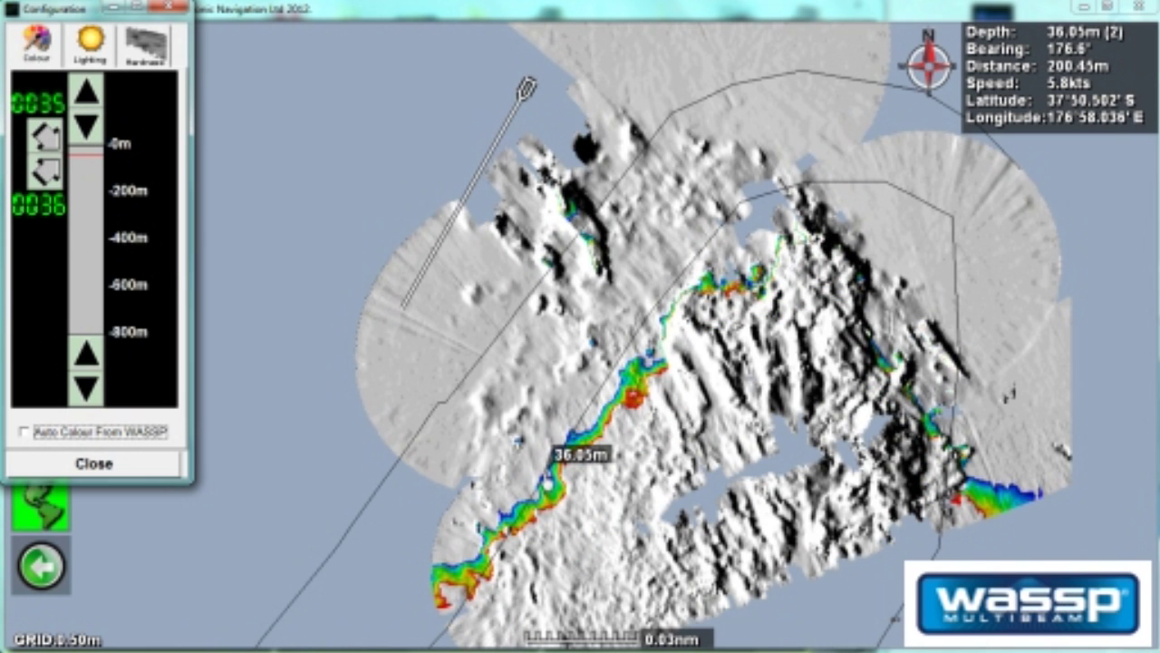
# Examine the coloured depth band along the edge of the reef, close the configuration and return to the main tools.
pyautogui.scroll(2, 571, 484)
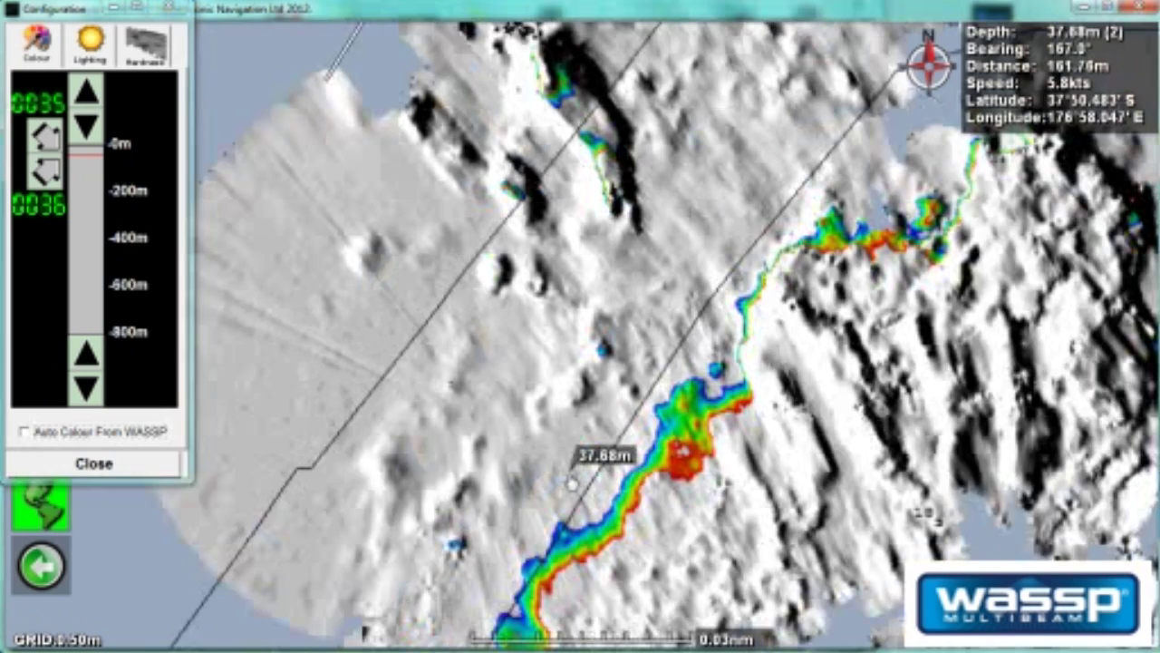
pyautogui.scroll(1, 571, 483)
pyautogui.moveTo(398, 414); pyautogui.dragTo(590, 328)
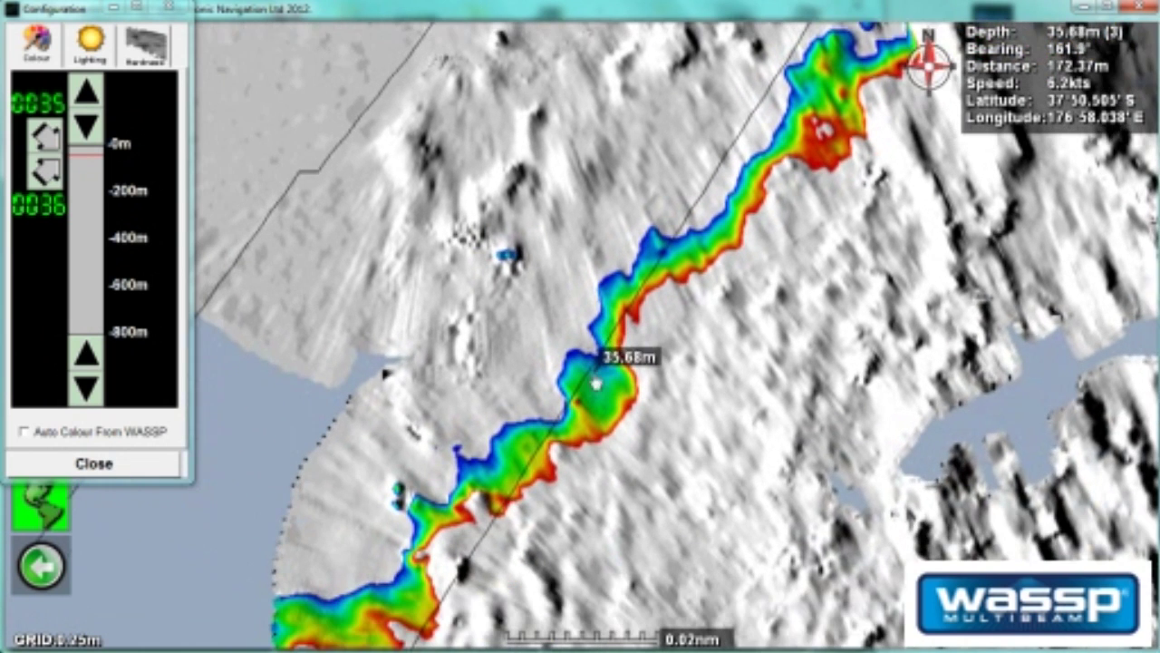
pyautogui.moveTo(408, 598); pyautogui.dragTo(284, 460)
pyautogui.moveTo(649, 349); pyautogui.dragTo(616, 633)
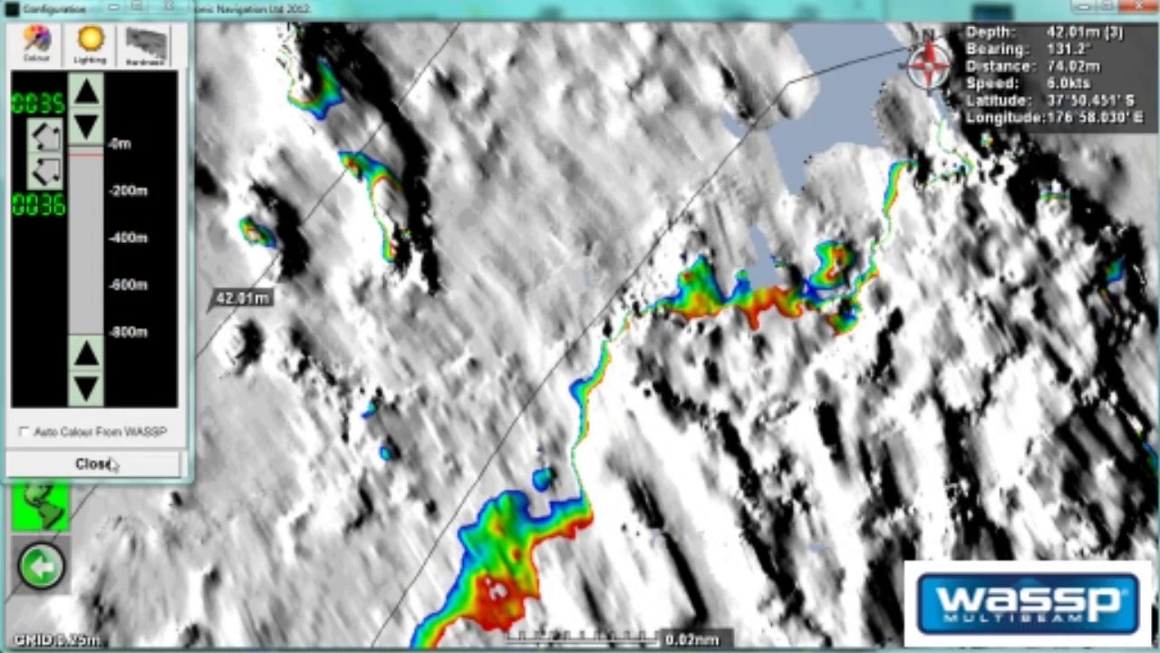
pyautogui.click(110, 463)
pyautogui.click(41, 564)
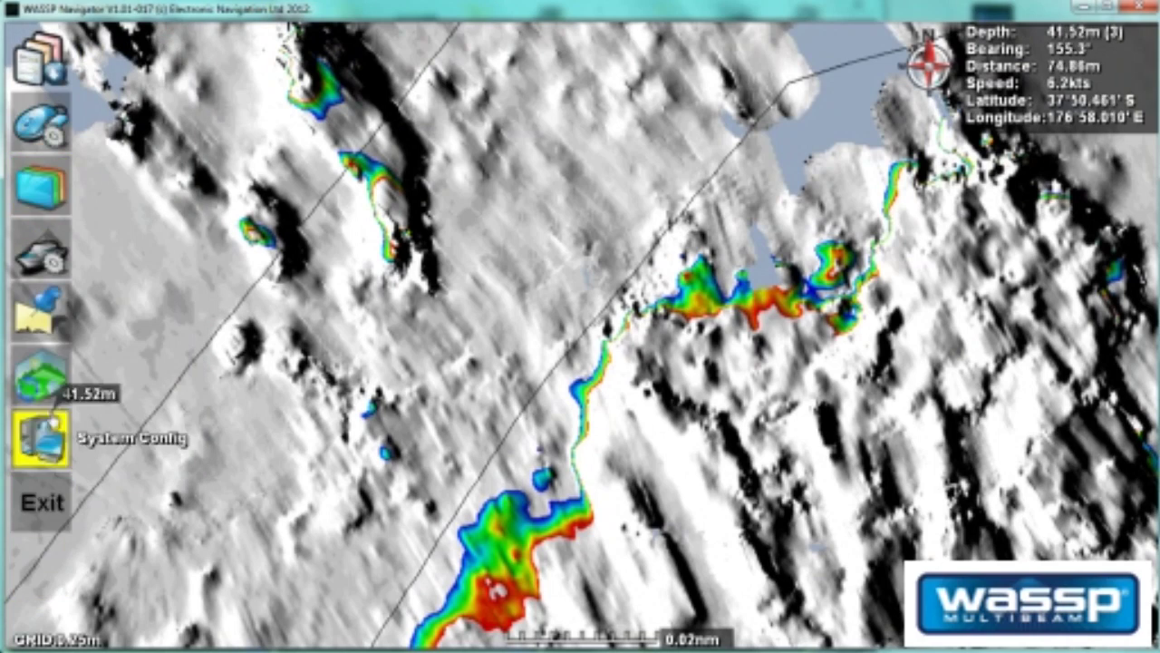
# Open the 3D view, examine the coloured depth band on the seabed from several angles and return to the chart.
pyautogui.click(44, 385)
pyautogui.moveTo(537, 495); pyautogui.dragTo(586, 496)
pyautogui.scroll(4, 585, 496)
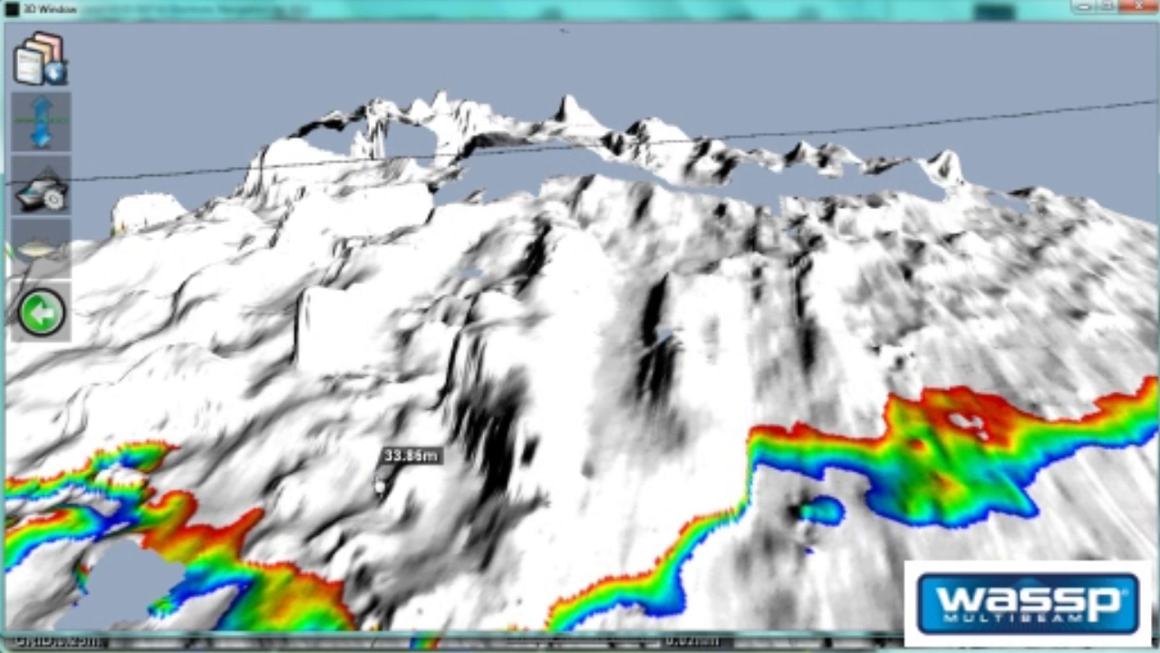
pyautogui.scroll(1, 473, 484)
pyautogui.moveTo(475, 482); pyautogui.dragTo(888, 508)
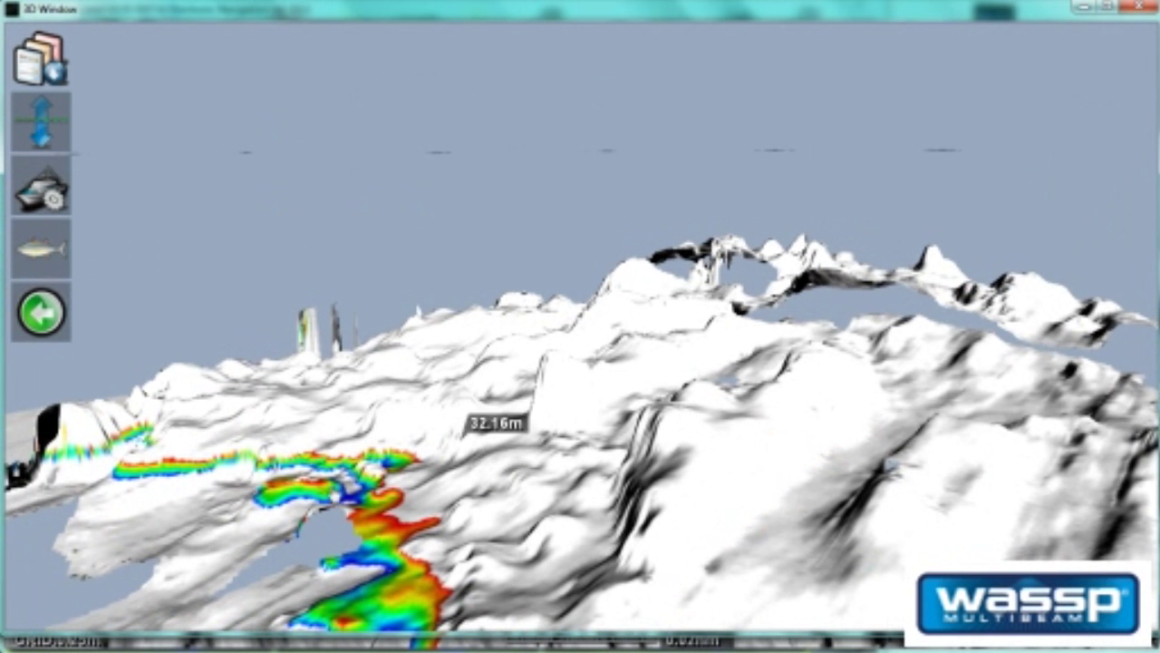
pyautogui.scroll(-1, 257, 548)
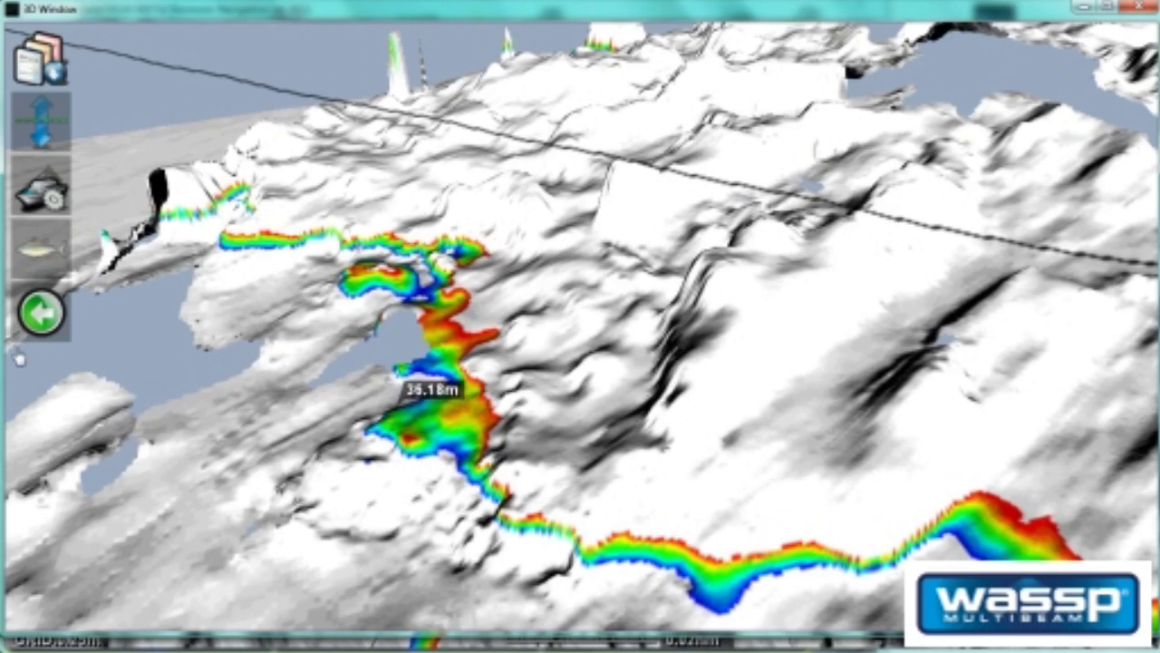
pyautogui.click(57, 306)
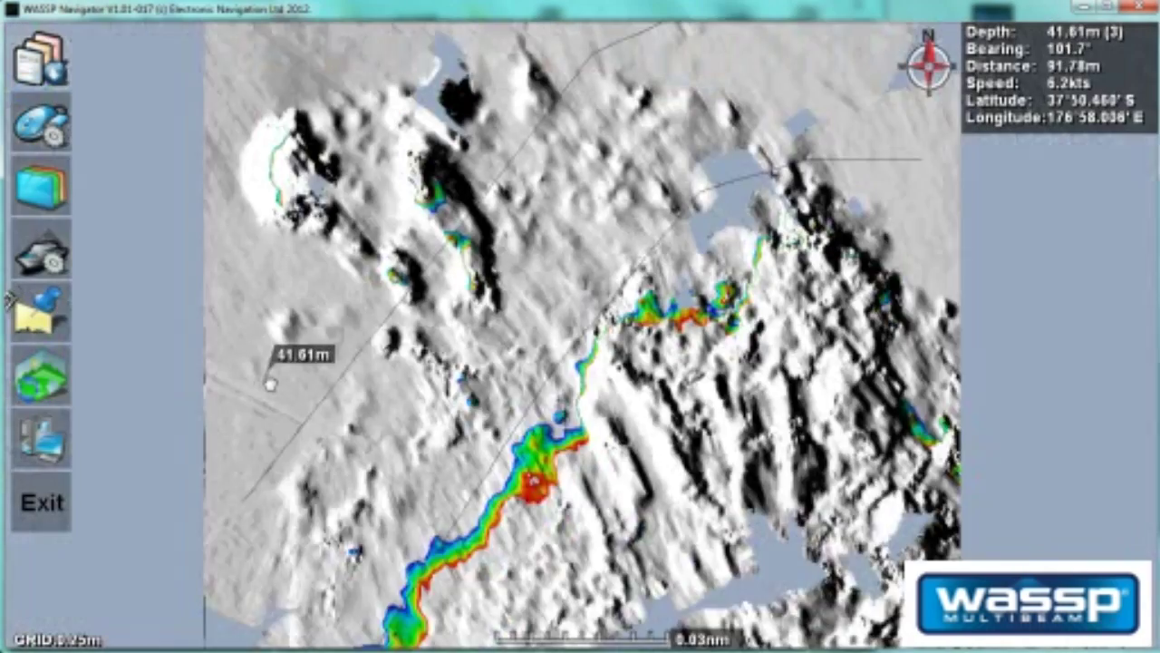
# Turn Auto Colour From WASSP back on in the chart configuration, close it and show the newly mapped area beside the reef.
pyautogui.scroll(1, 270, 383)
pyautogui.moveTo(270, 384); pyautogui.dragTo(437, 430)
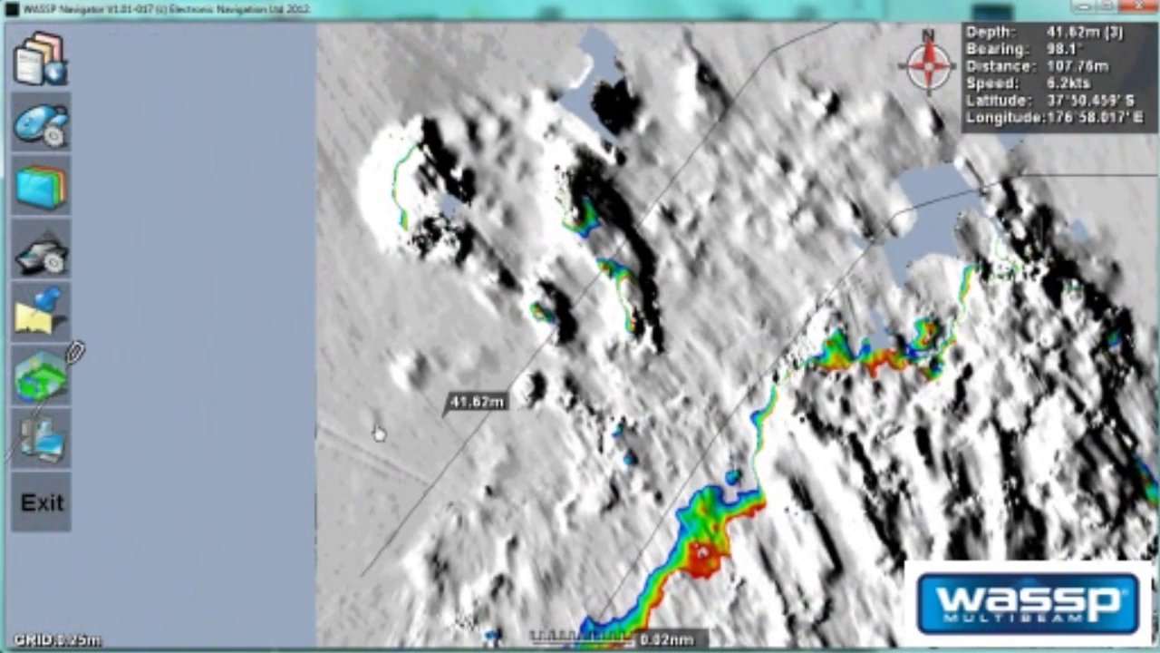
pyautogui.click(41, 184)
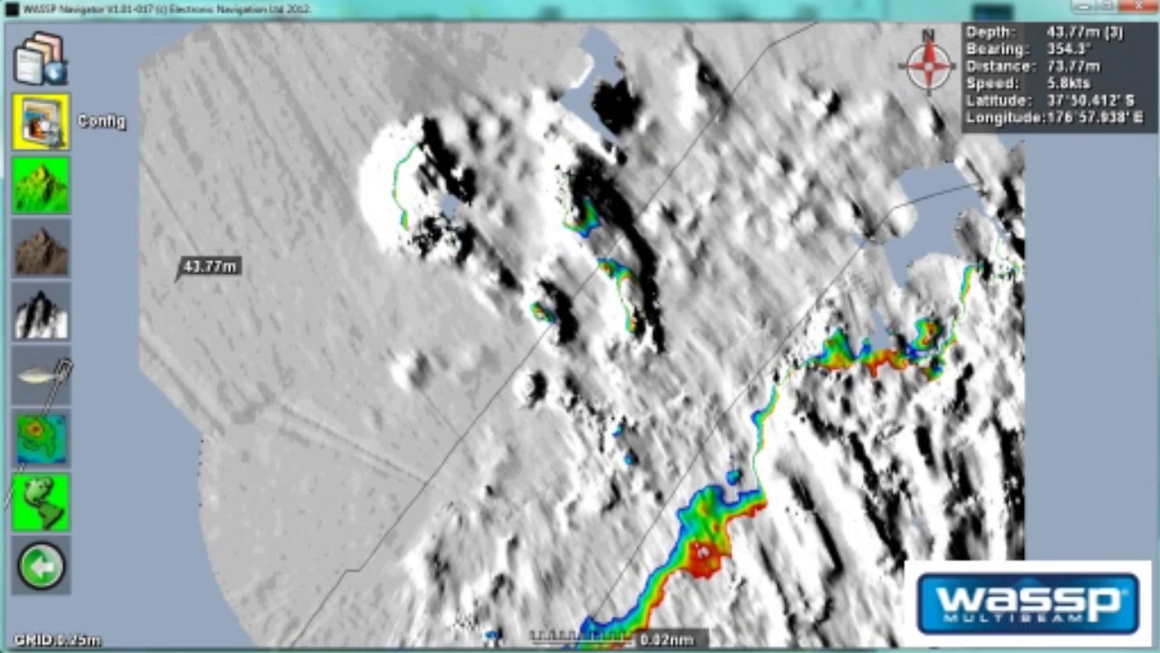
pyautogui.click(40, 50)
pyautogui.click(24, 432)
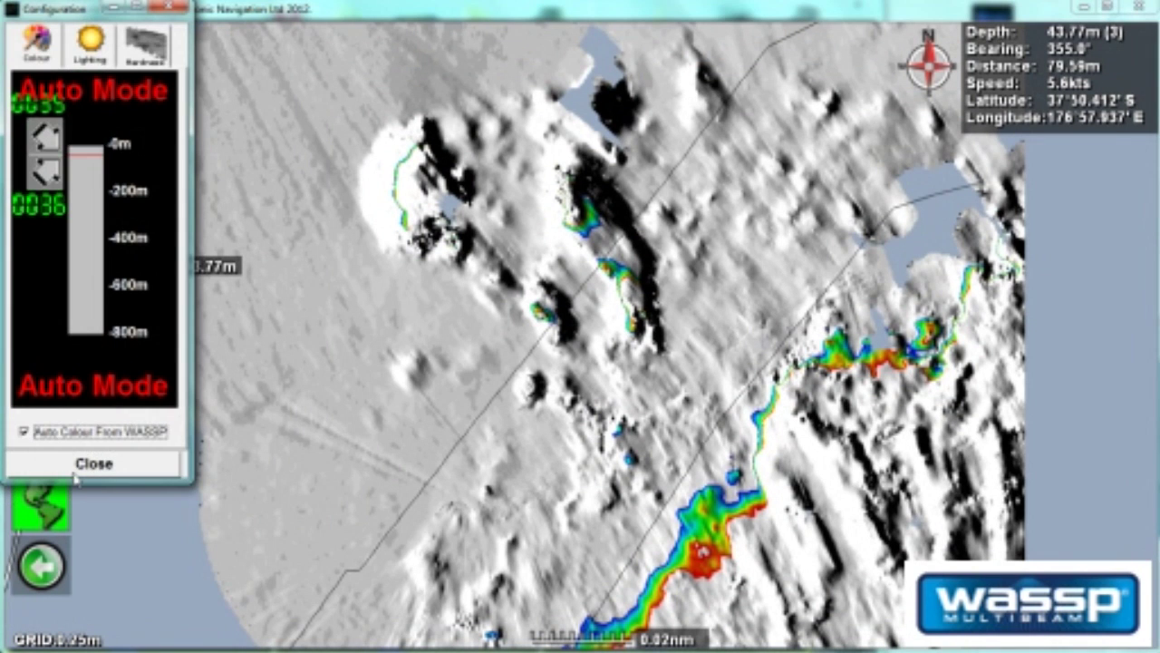
pyautogui.click(94, 463)
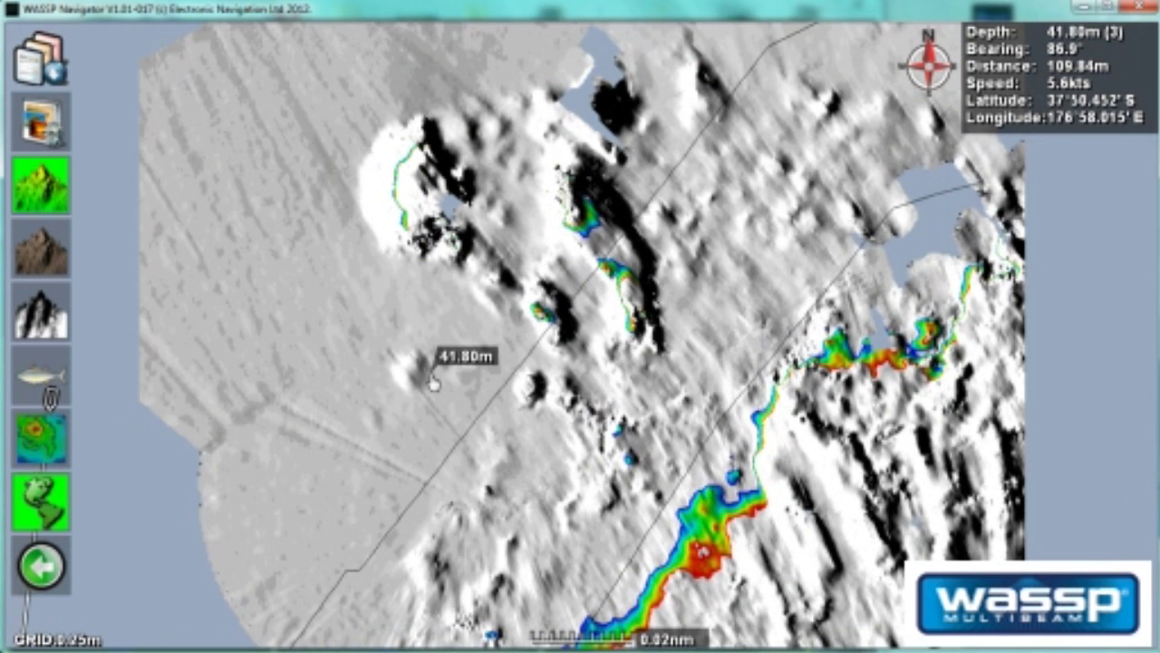
pyautogui.moveTo(433, 384); pyautogui.dragTo(639, 535)
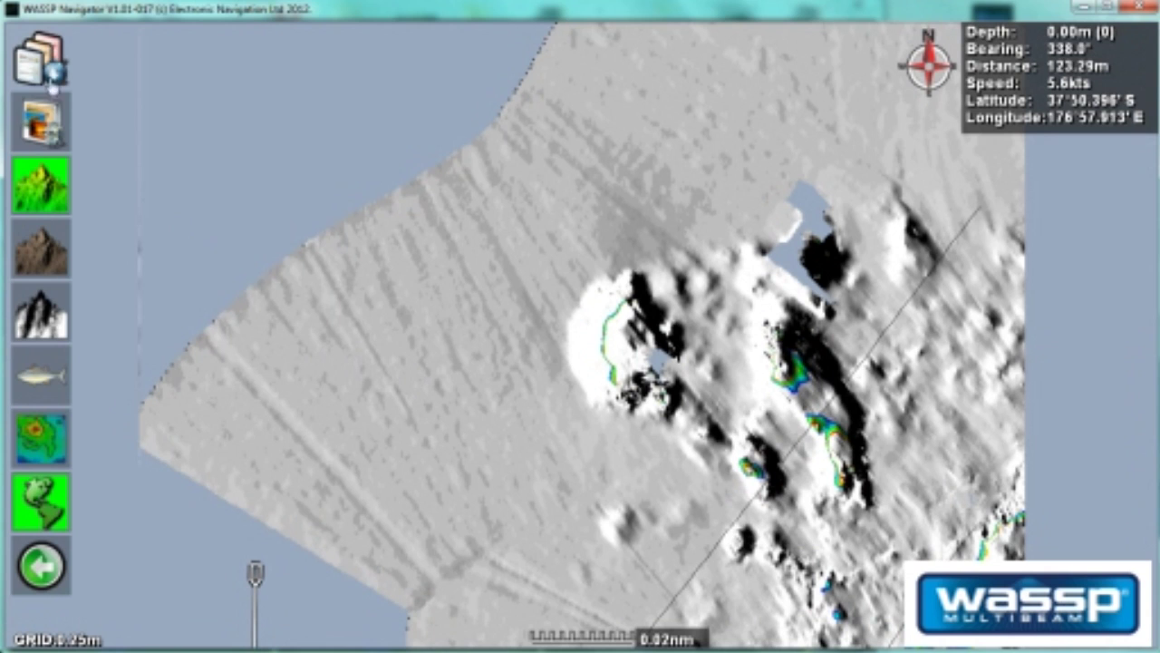
# Apply Auto Colour From WASSP to the depth layer, close the configuration and bring the newly mapped seabed into view.
pyautogui.click(41, 120)
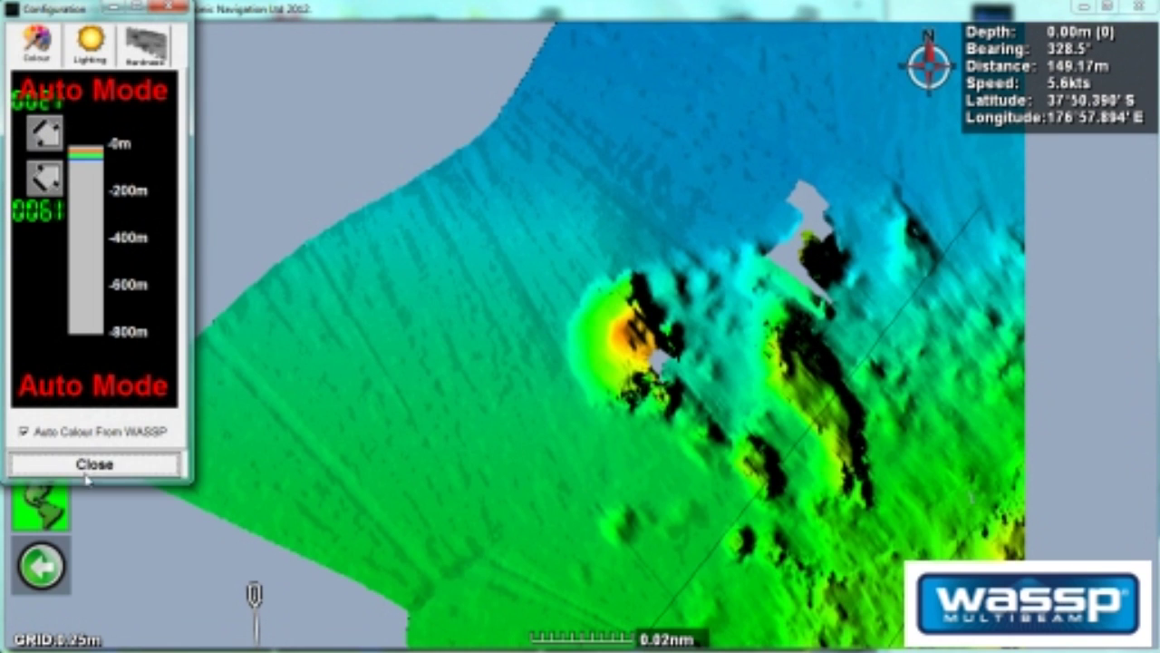
pyautogui.click(89, 465)
pyautogui.moveTo(456, 463); pyautogui.dragTo(548, 447)
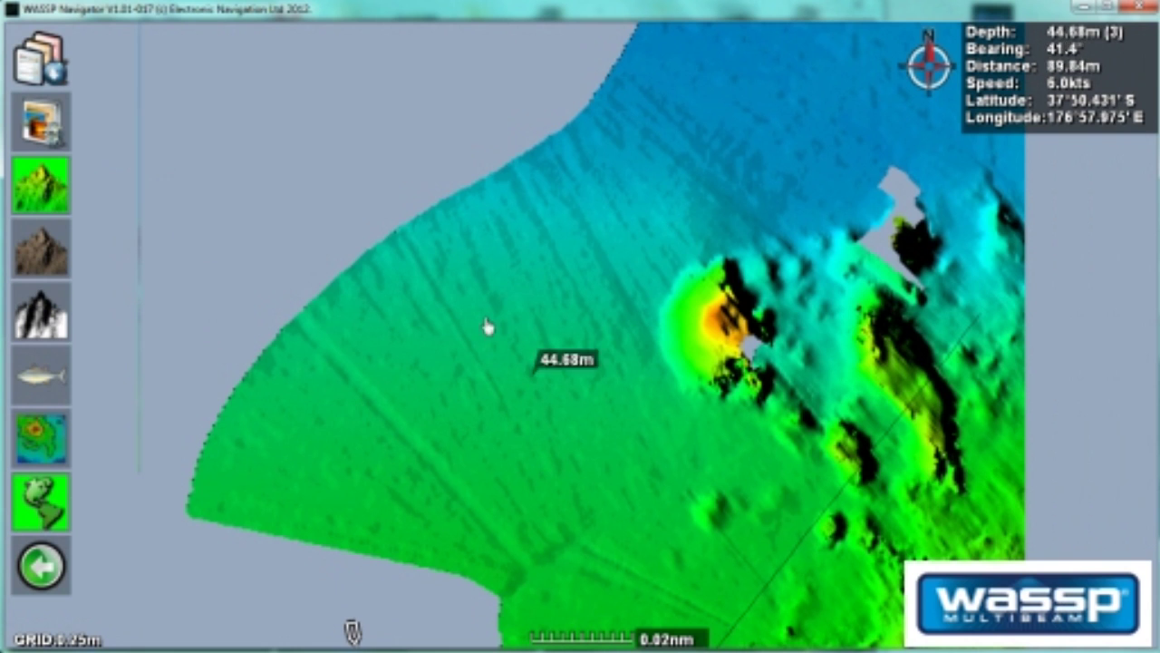
# Show the seabed in Monochrome Depth, turn on the fish display and return to Colour Depth.
pyautogui.click(42, 274)
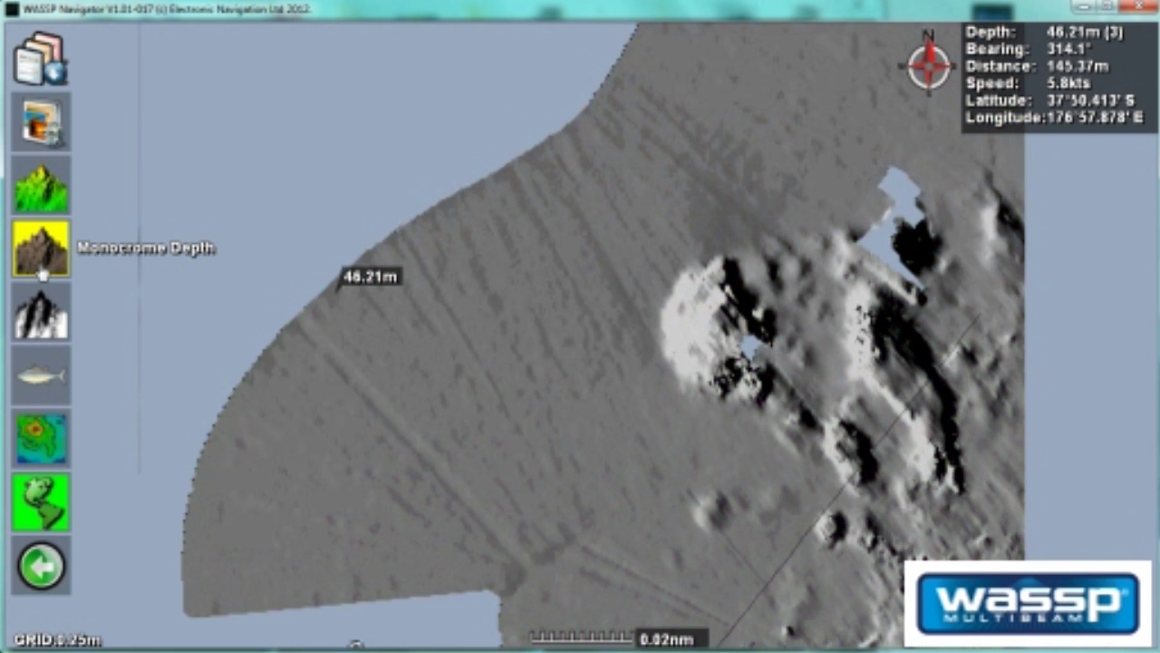
pyautogui.click(56, 383)
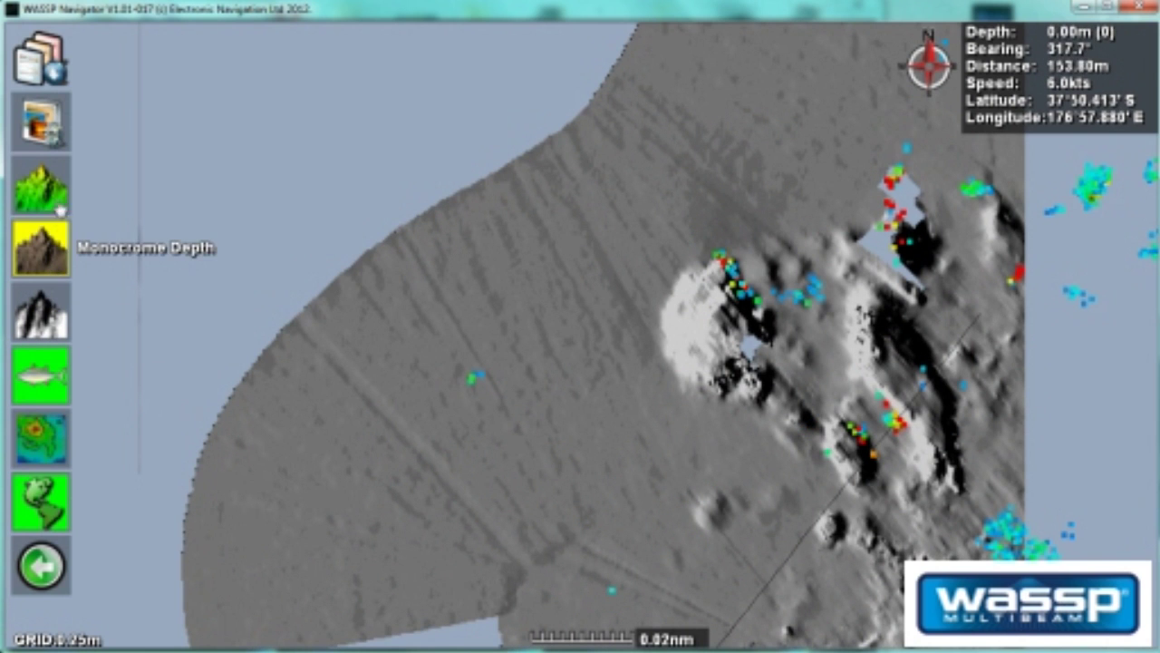
pyautogui.click(41, 185)
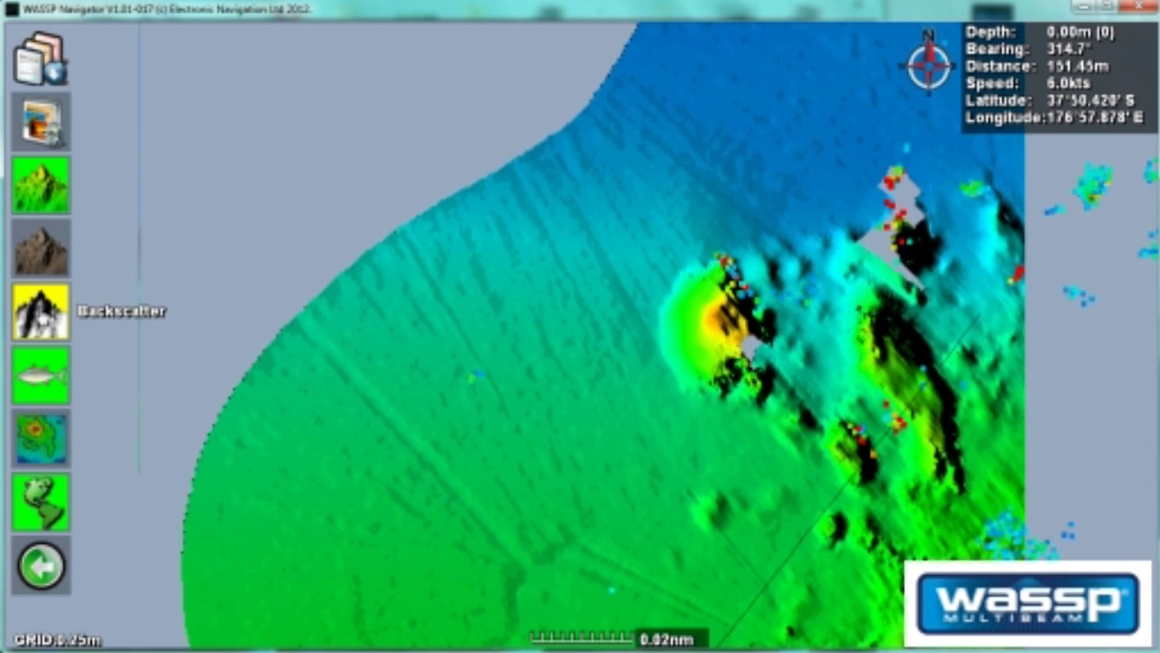
# Switch the seabed to Backscatter and set its colour range to 129 to 187 in the configuration.
pyautogui.click(41, 311)
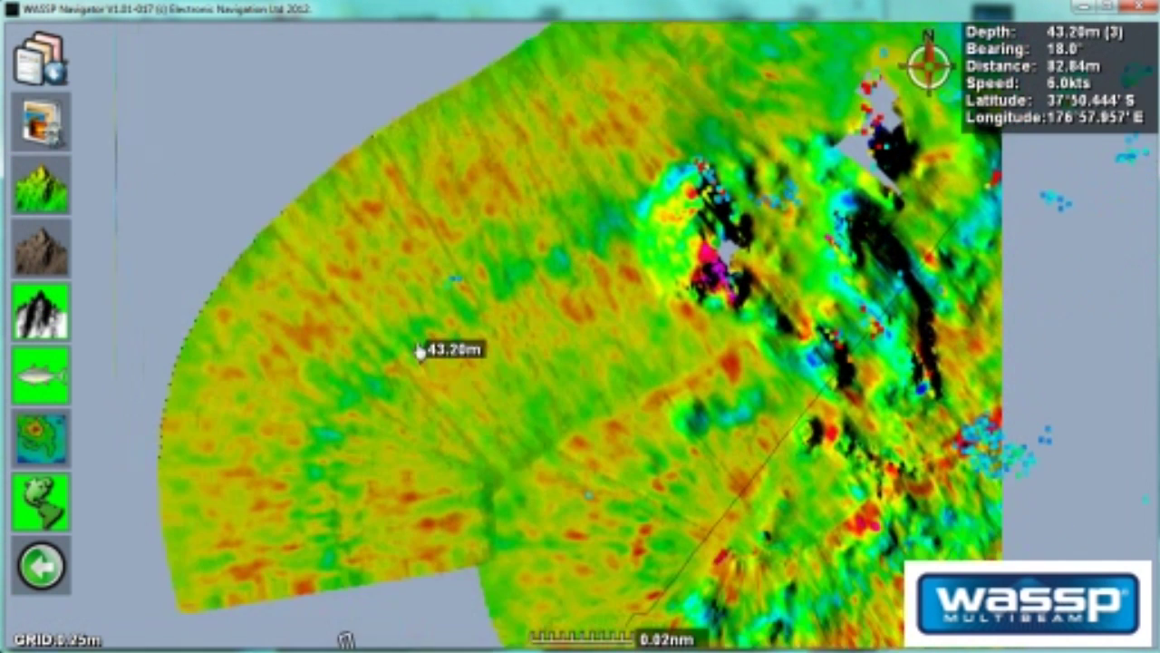
pyautogui.scroll(-2, 414, 331)
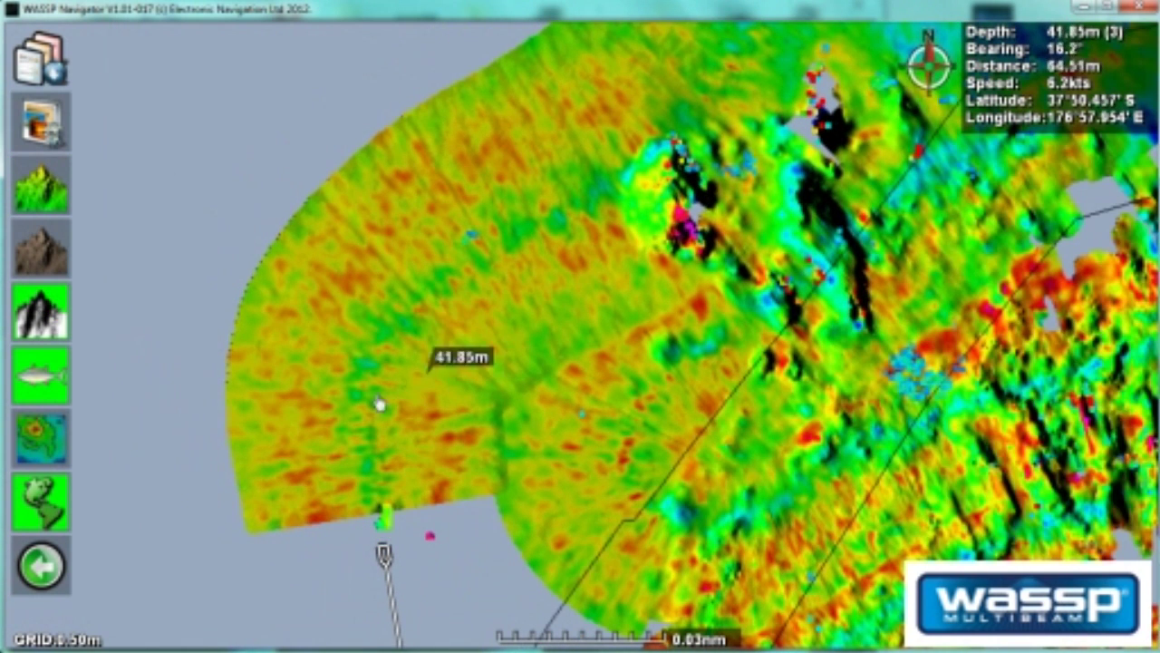
pyautogui.click(33, 125)
pyautogui.moveTo(30, 235); pyautogui.dragTo(30, 228)
pyautogui.moveTo(37, 323); pyautogui.dragTo(37, 318)
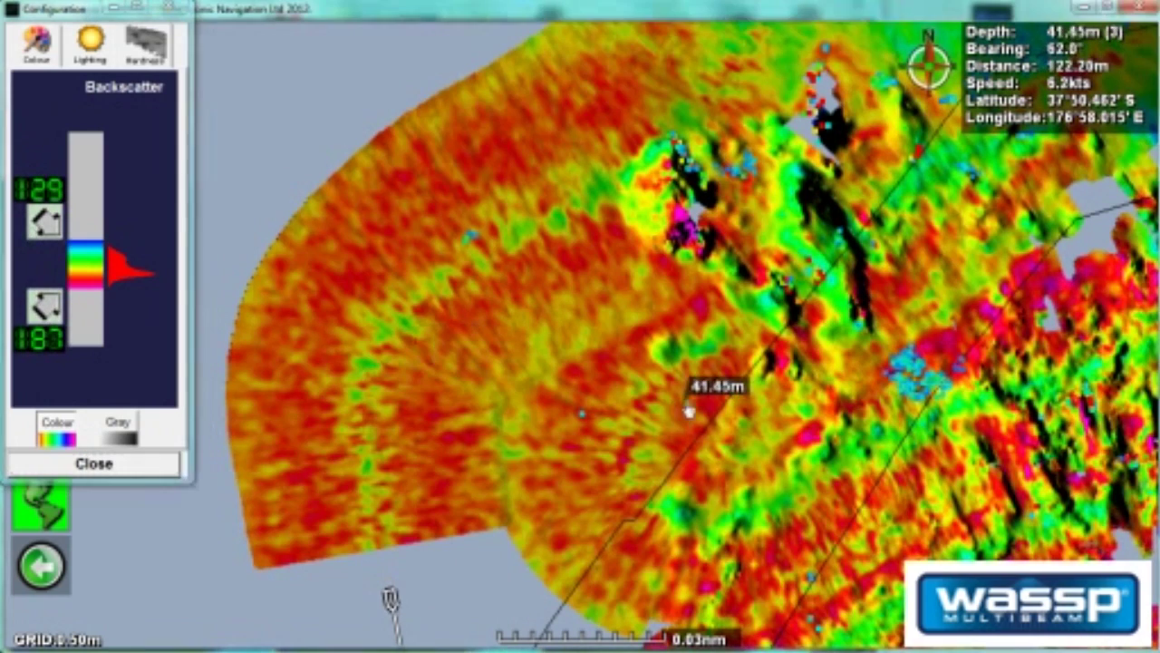
# Examine the backscatter colours over the whole reef and along the survey track southeast past the Cray mark.
pyautogui.scroll(-2, 695, 341)
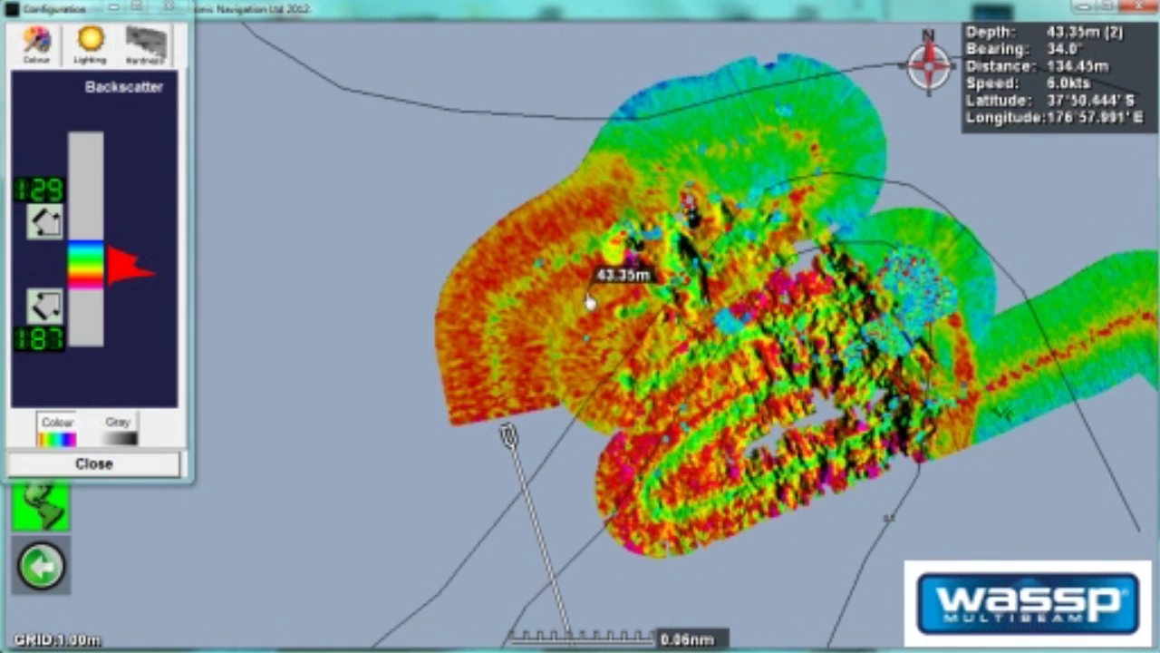
pyautogui.moveTo(622, 524); pyautogui.dragTo(622, 429)
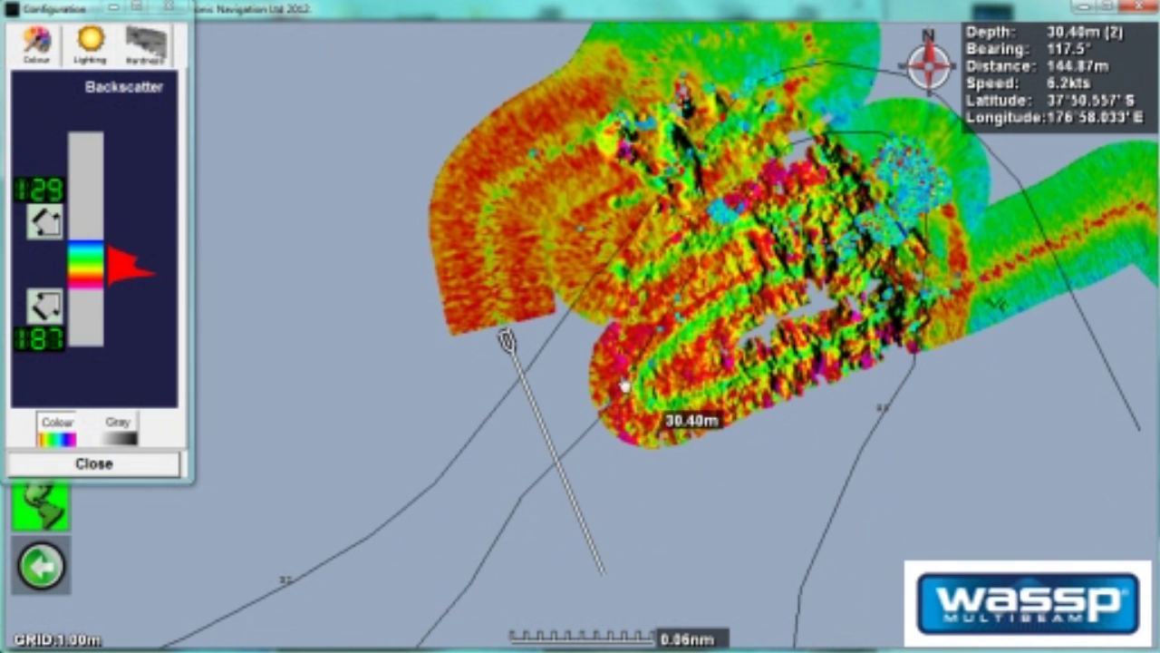
pyautogui.moveTo(938, 311); pyautogui.dragTo(610, 304)
pyautogui.moveTo(861, 309); pyautogui.dragTo(632, 259)
pyautogui.moveTo(800, 439); pyautogui.dragTo(633, 277)
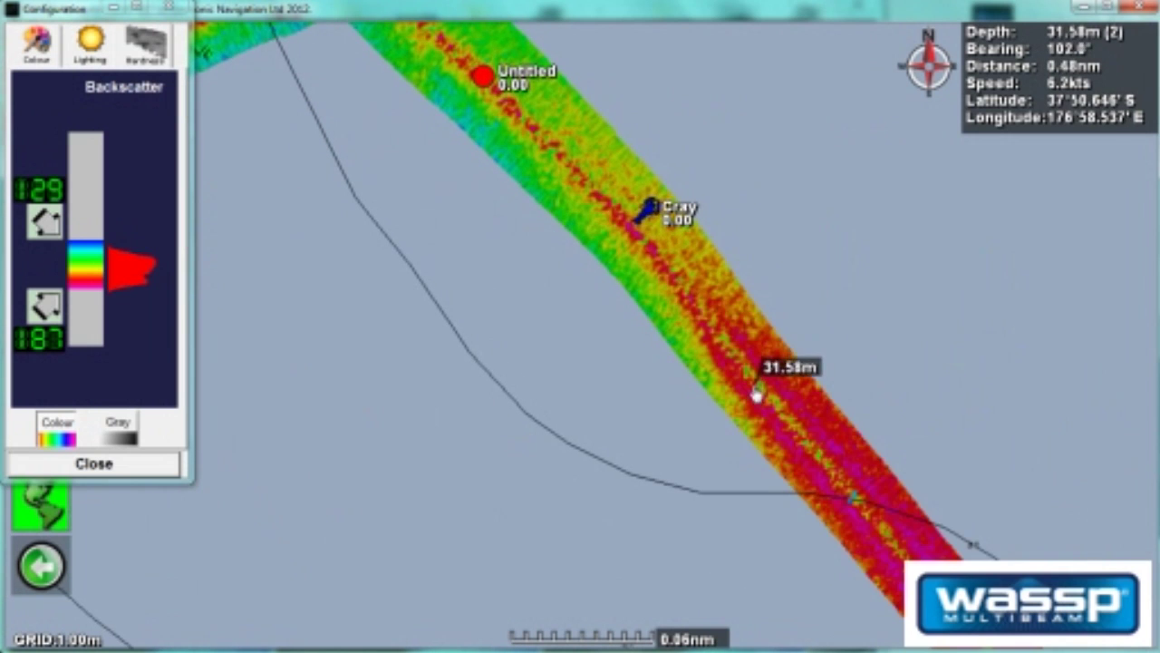
pyautogui.moveTo(757, 397); pyautogui.dragTo(691, 311)
pyautogui.moveTo(789, 481)
pyautogui.mouseDown()
pyautogui.moveTo(625, 456)
pyautogui.moveTo(609, 409)
pyautogui.mouseUp()
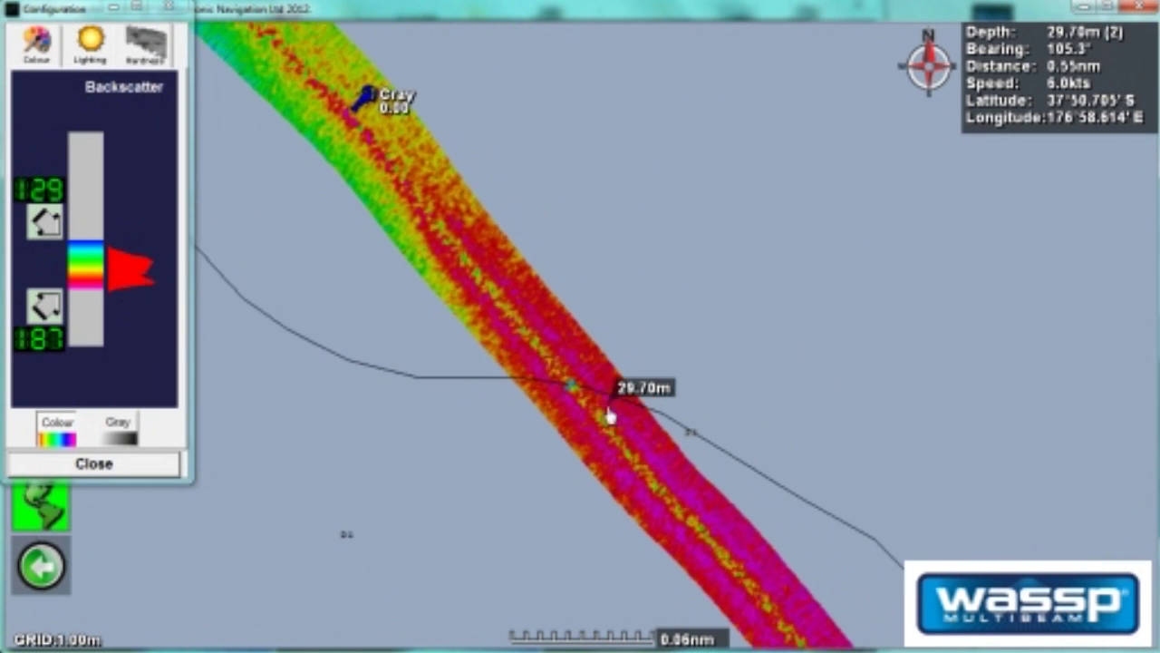
# Close the backscatter configuration, show the survey track in Colour Depth for comparison and reopen the overlay tools.
pyautogui.click(126, 468)
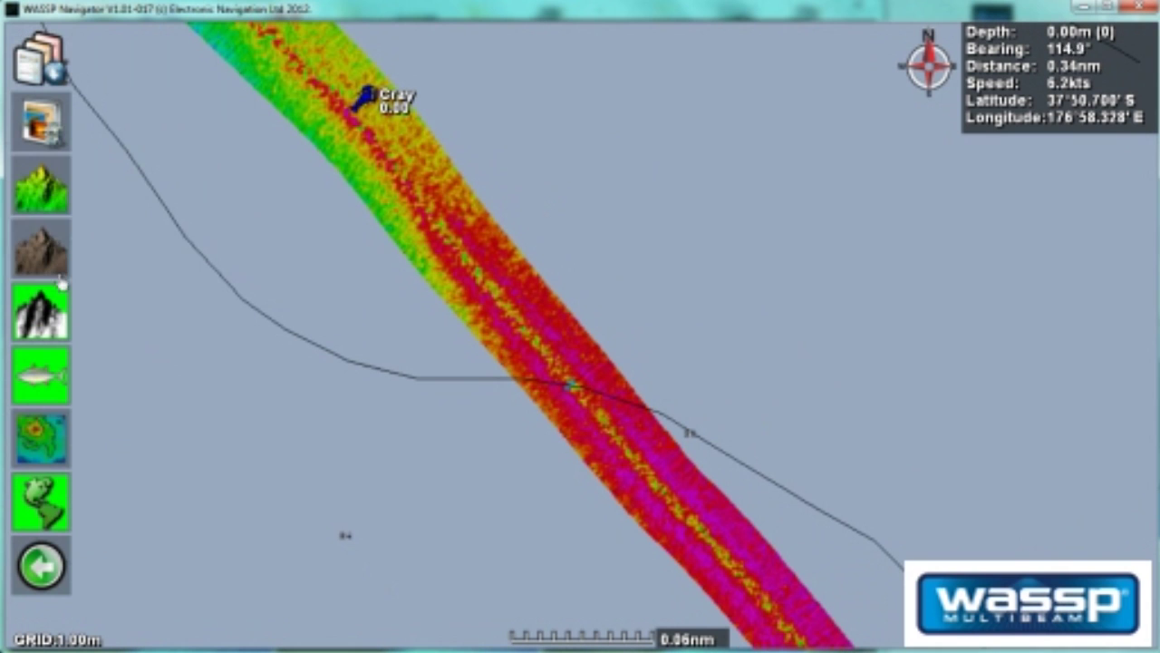
pyautogui.click(43, 186)
pyautogui.moveTo(654, 463); pyautogui.dragTo(680, 474)
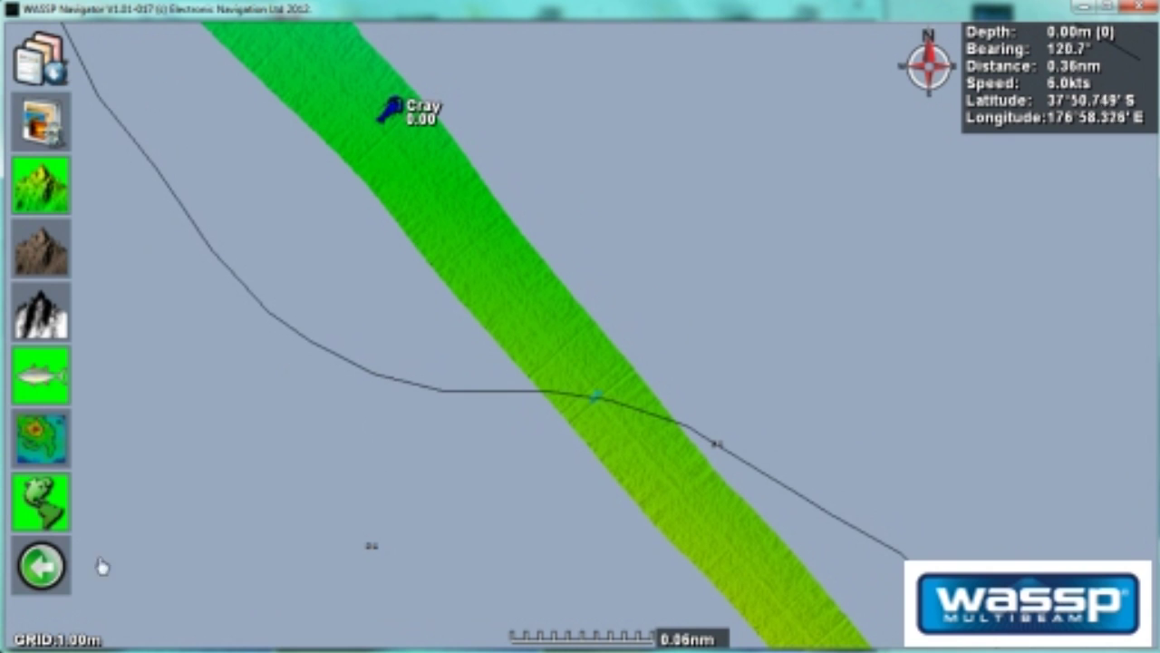
pyautogui.click(47, 571)
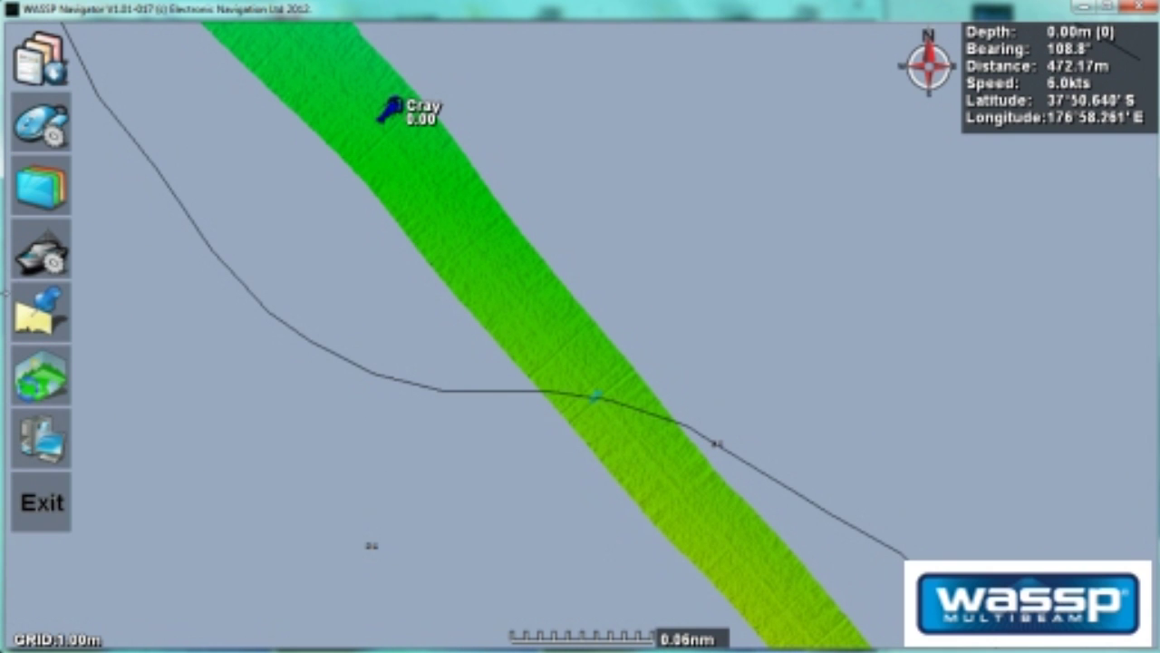
pyautogui.click(40, 185)
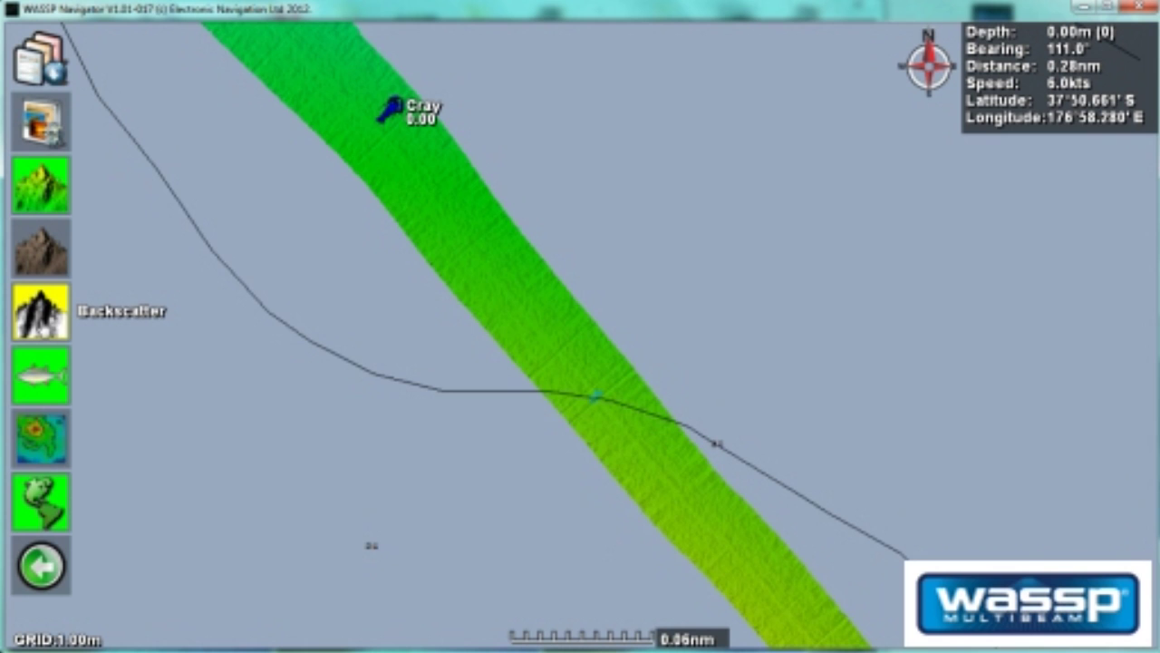
# Switch the survey track to Backscatter and set the backscatter palette to Gray in the configuration.
pyautogui.click(41, 311)
pyautogui.moveTo(619, 529); pyautogui.dragTo(539, 418)
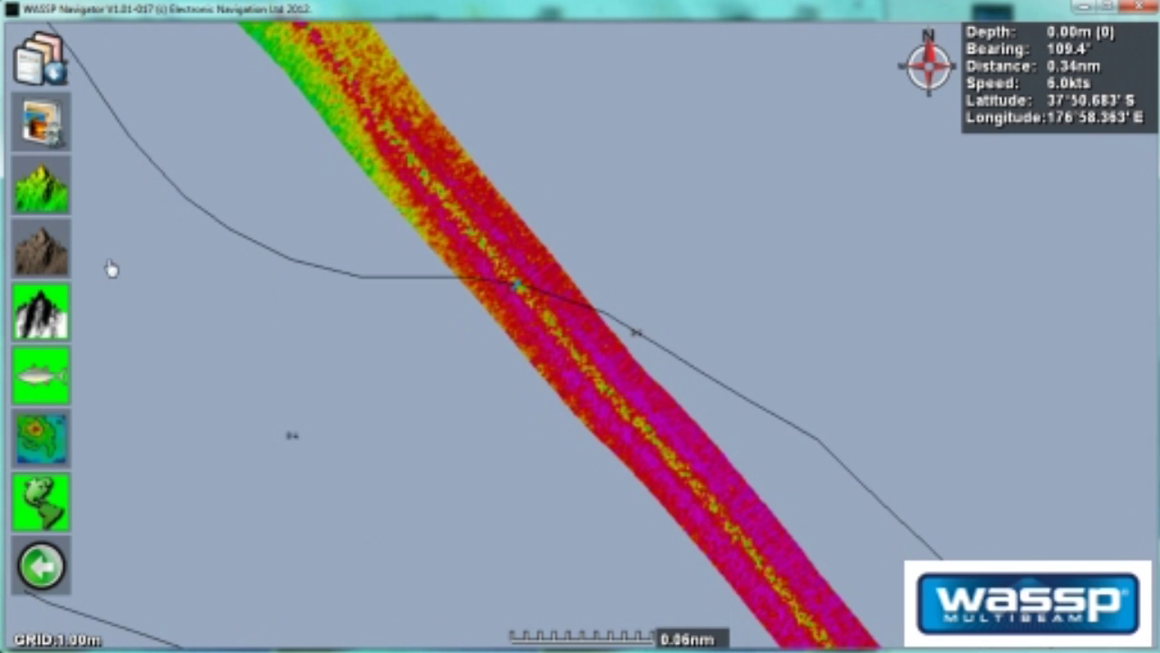
pyautogui.click(40, 118)
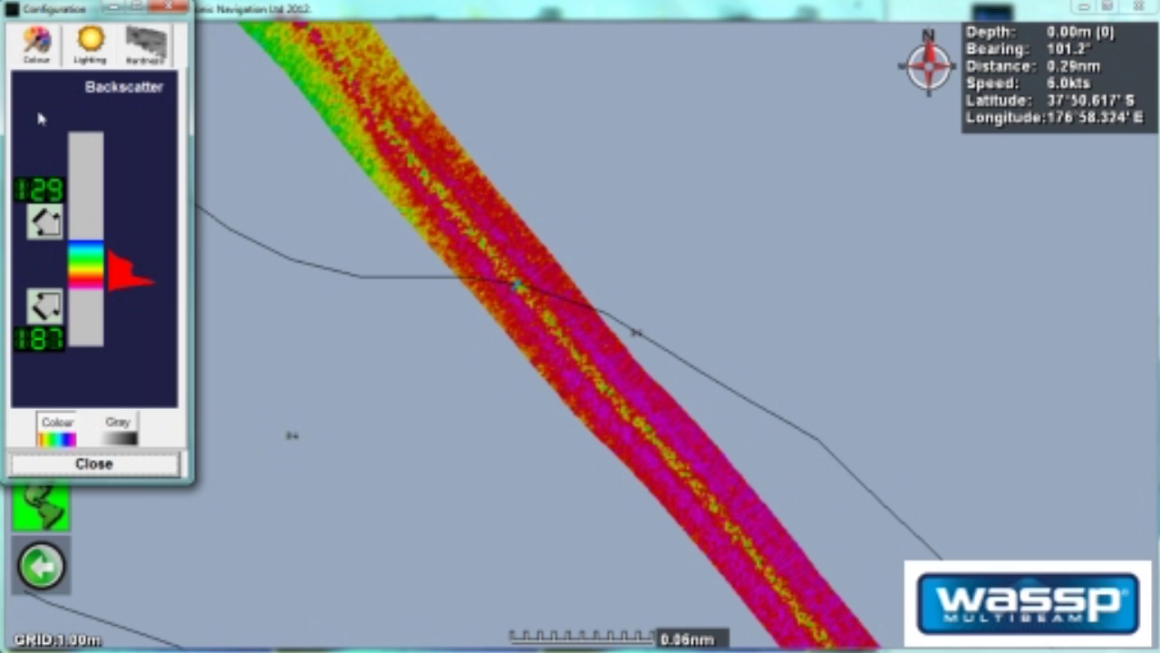
pyautogui.click(118, 442)
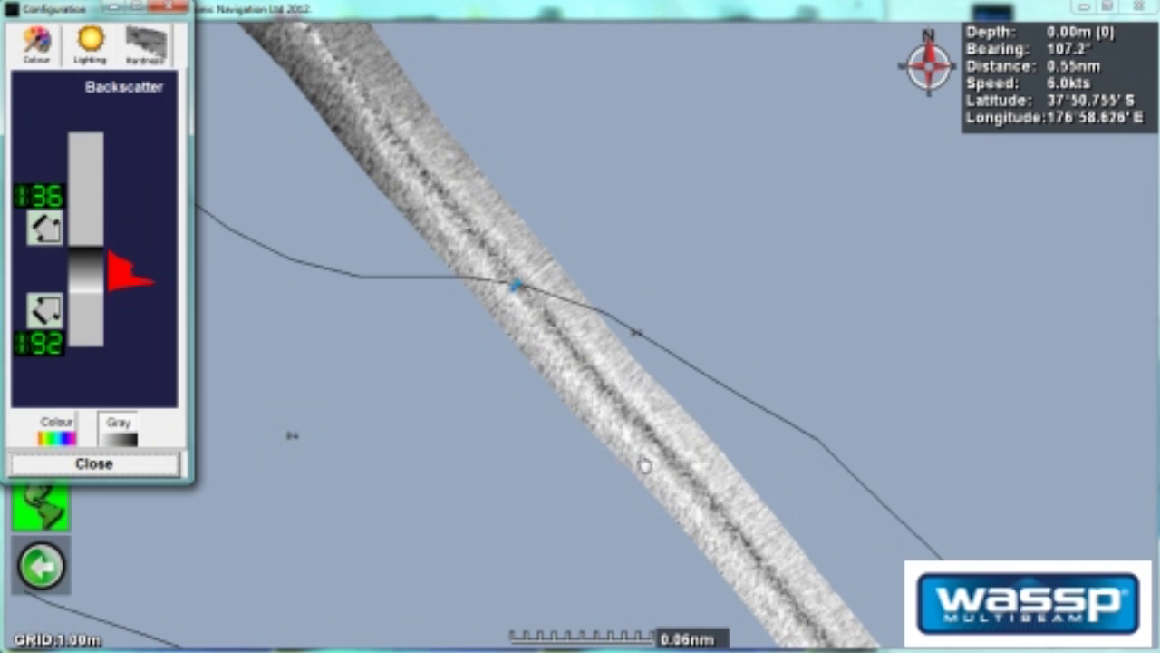
# Inspect the gray backscatter along the survey track, set the palette back to Colour and close the configuration.
pyautogui.click(480, 417)
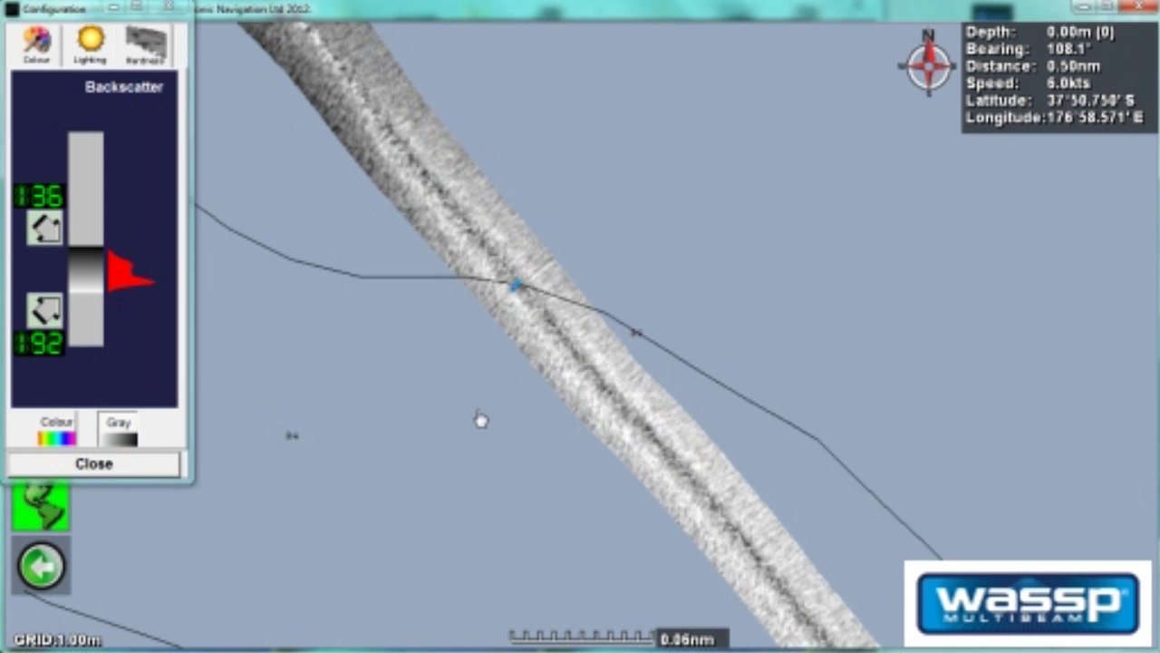
pyautogui.scroll(-2, 480, 417)
pyautogui.moveTo(600, 528); pyautogui.dragTo(546, 328)
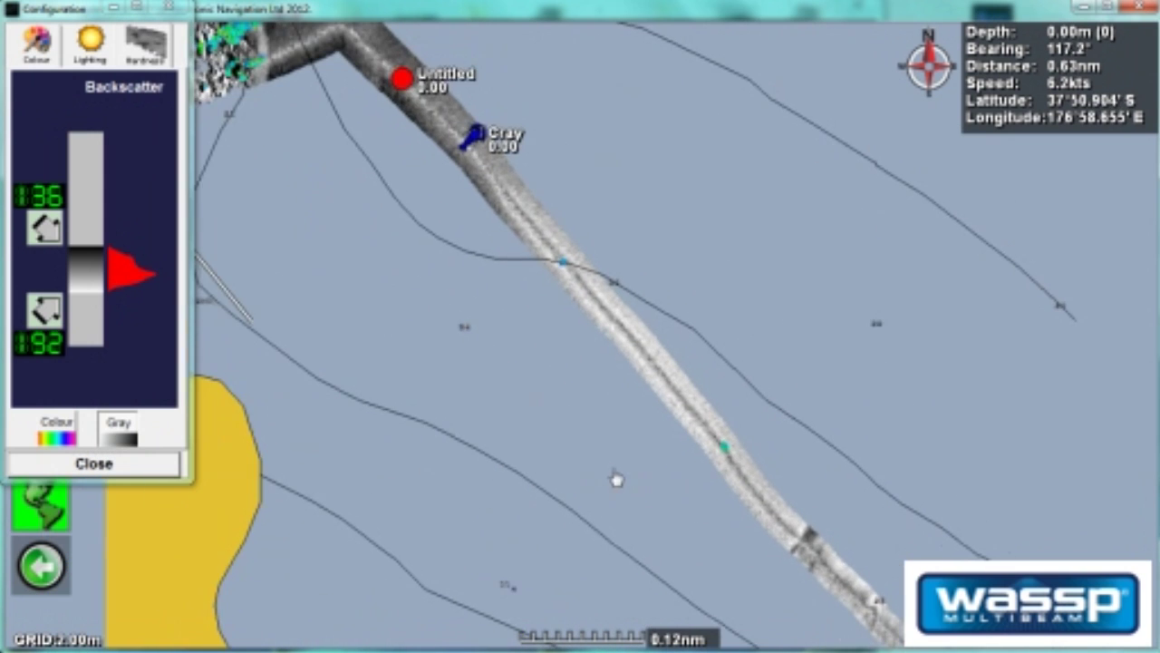
pyautogui.click(54, 430)
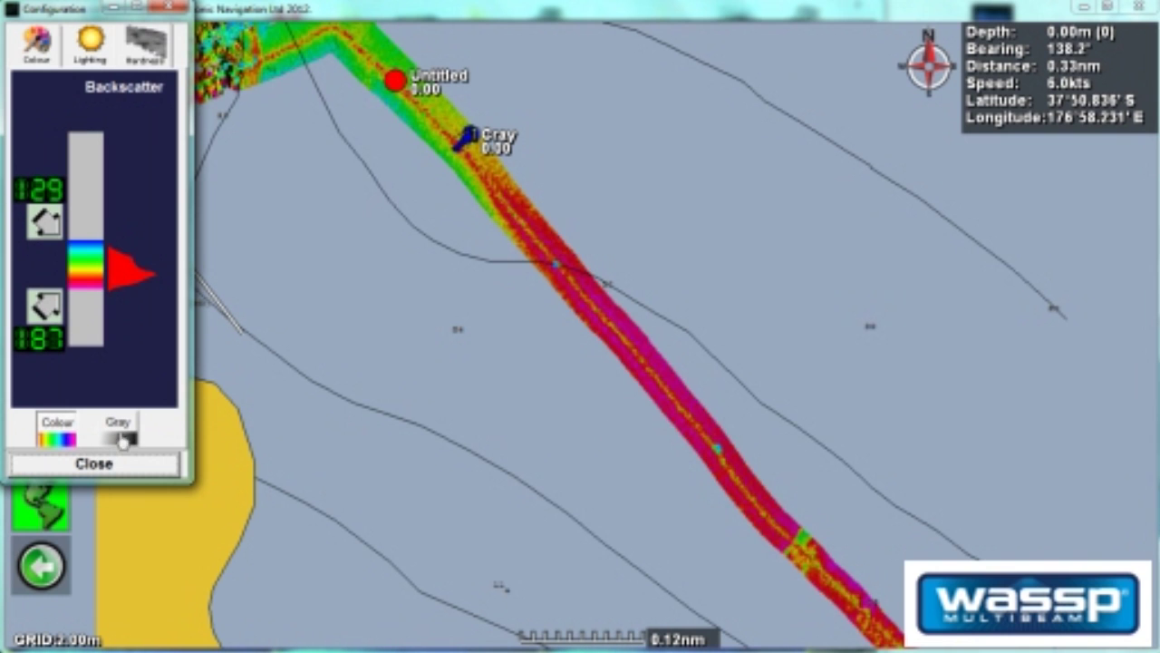
pyautogui.click(94, 465)
# Examine the coloured backscatter along the survey track and back over the reef with its fish targets.
pyautogui.scroll(-1, 689, 441)
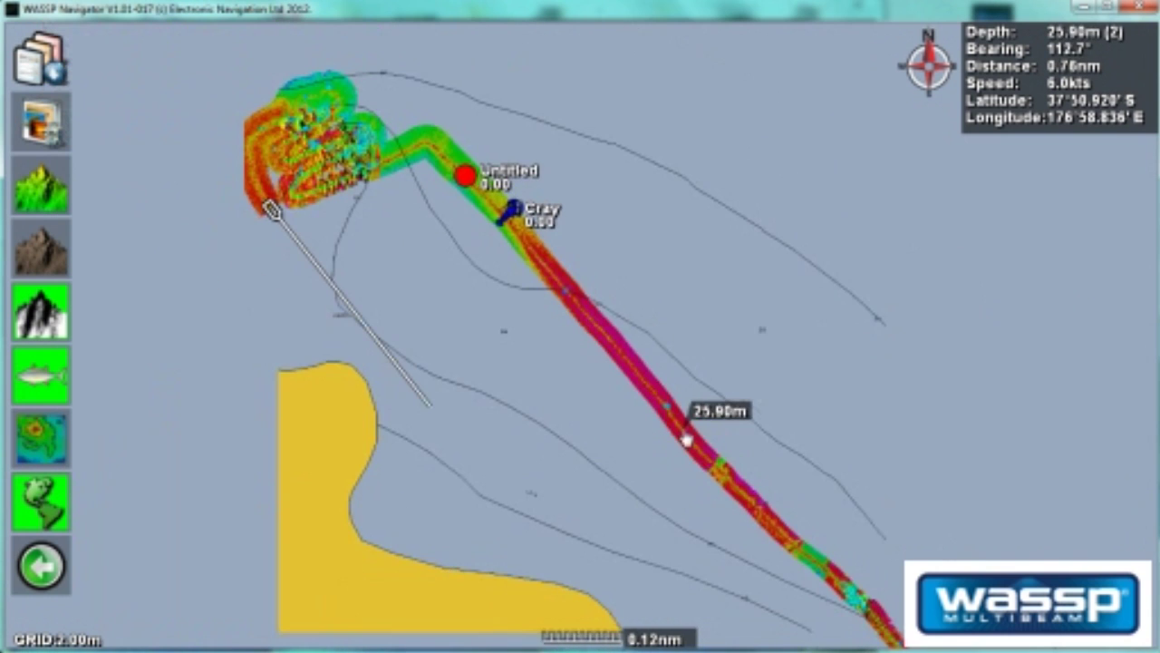
pyautogui.scroll(1, 689, 440)
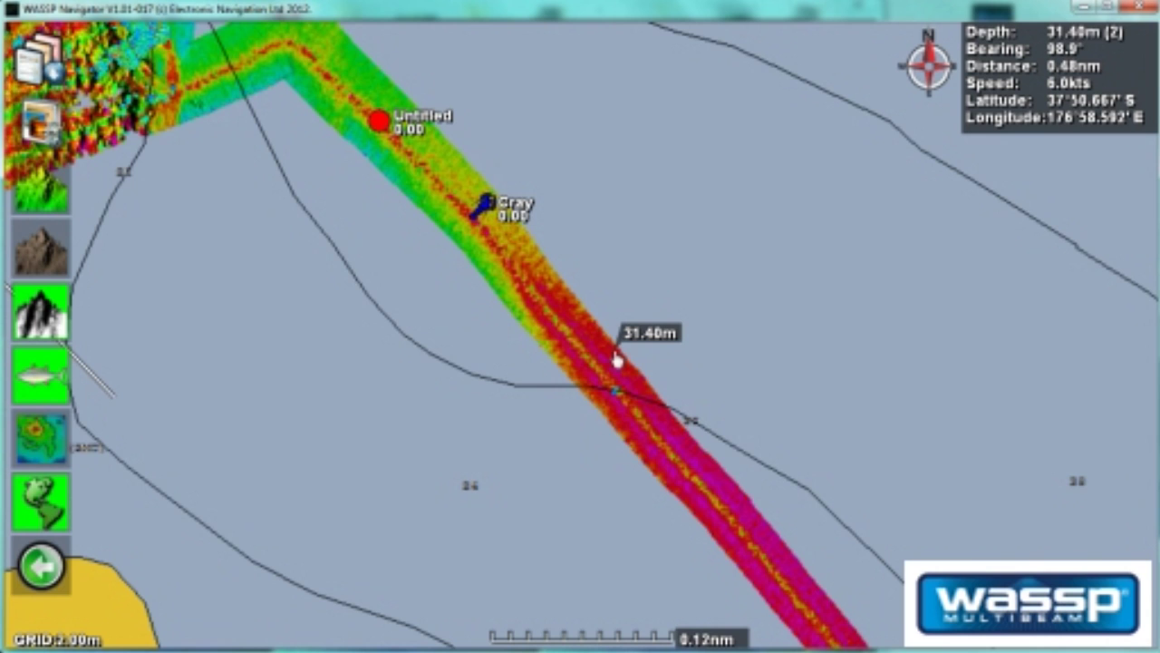
pyautogui.scroll(1, 615, 360)
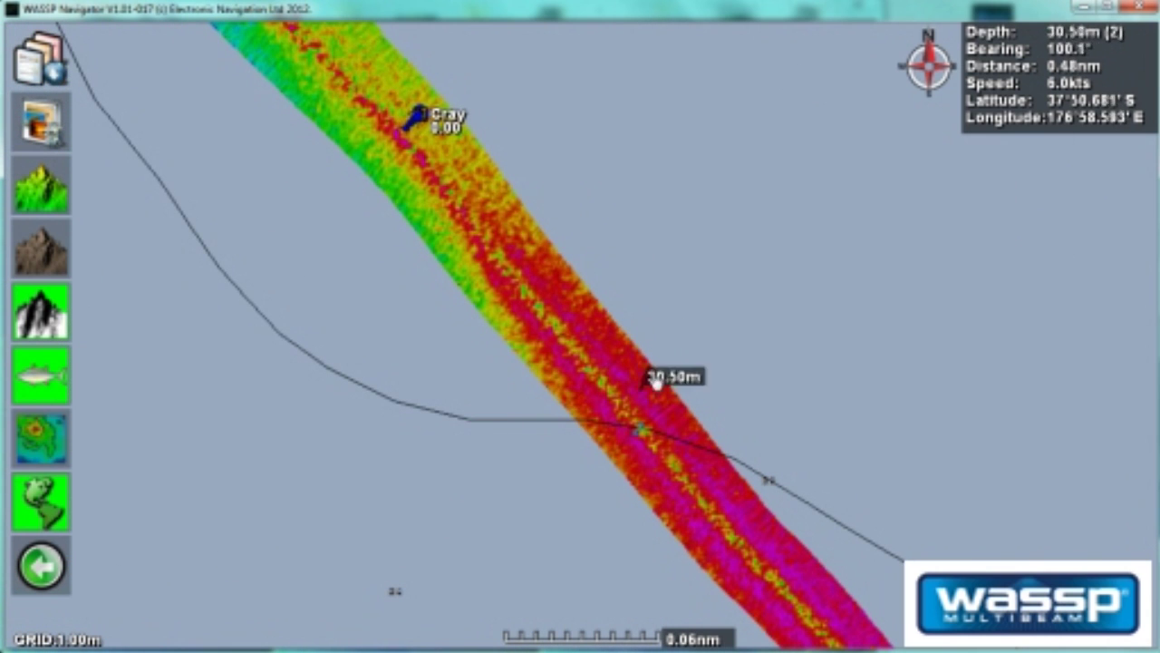
pyautogui.moveTo(536, 314); pyautogui.dragTo(585, 481)
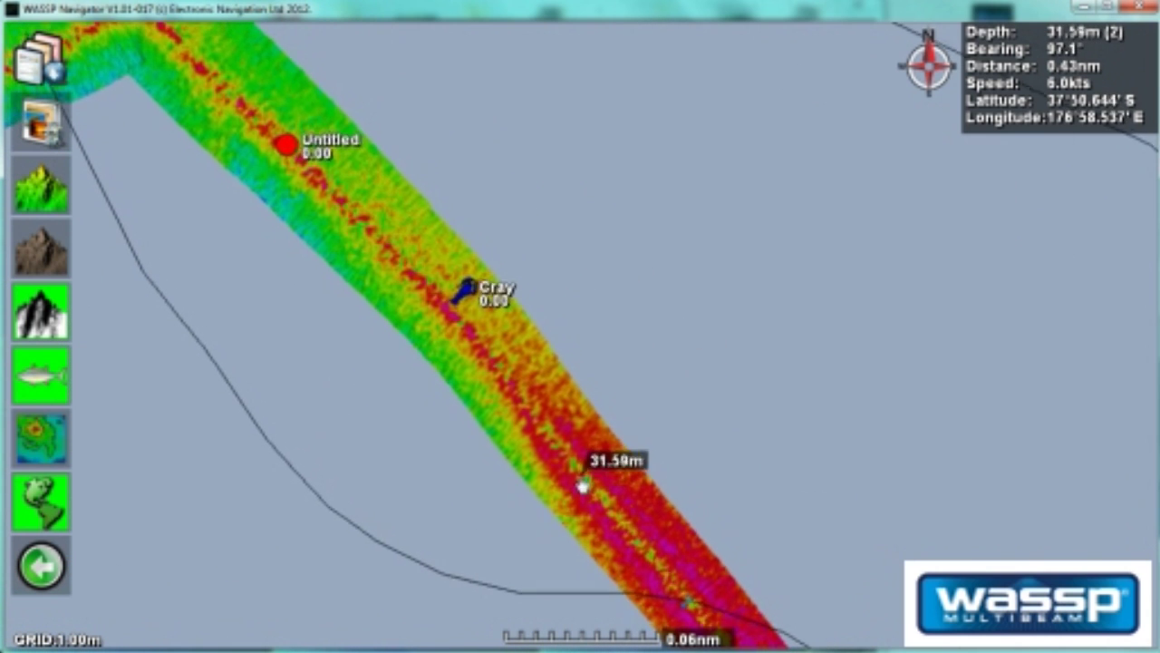
pyautogui.moveTo(430, 297); pyautogui.dragTo(593, 446)
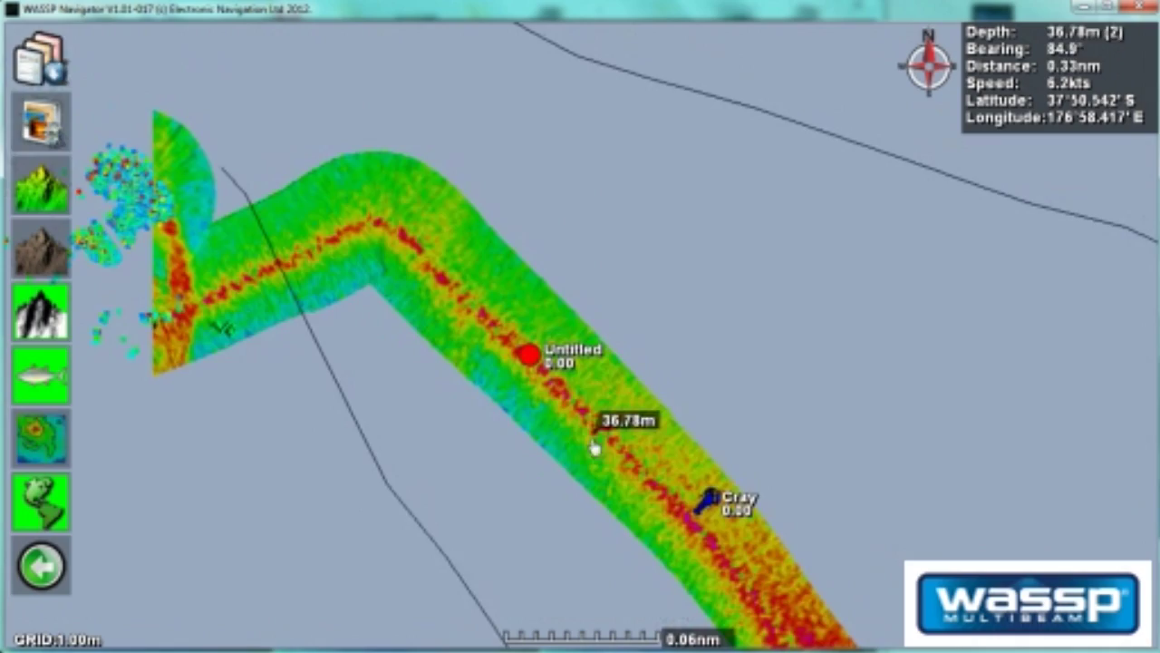
pyautogui.moveTo(282, 260); pyautogui.dragTo(553, 319)
pyautogui.moveTo(325, 328); pyautogui.dragTo(495, 373)
pyautogui.scroll(1, 495, 372)
pyautogui.scroll(4, 494, 372)
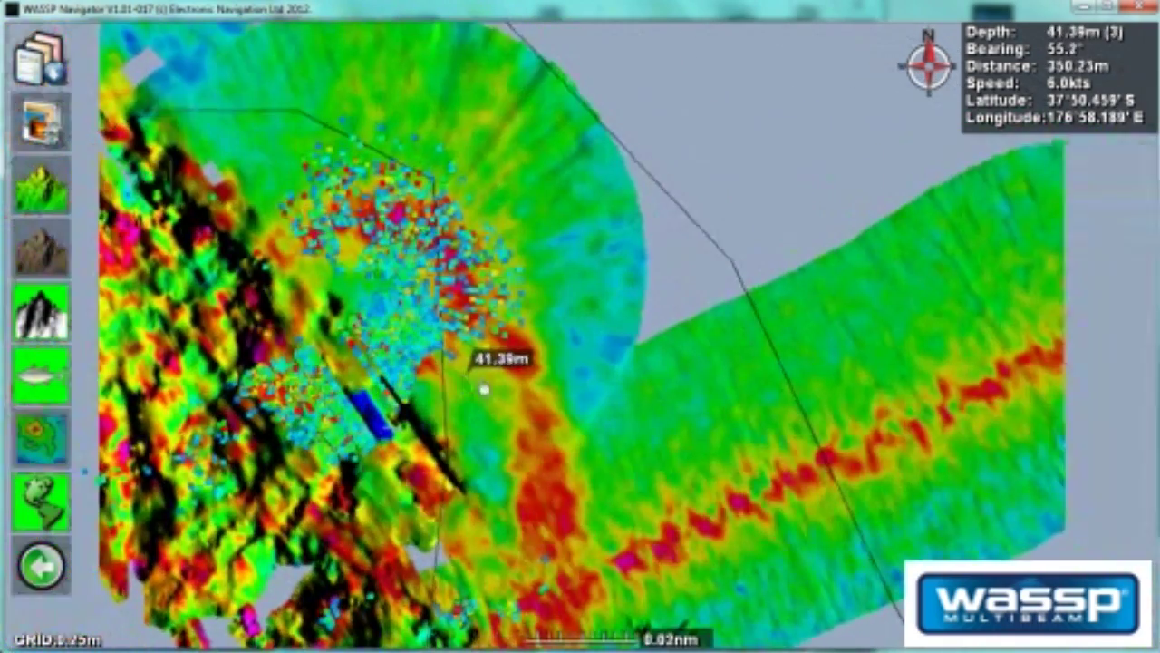
pyautogui.moveTo(485, 389); pyautogui.dragTo(639, 355)
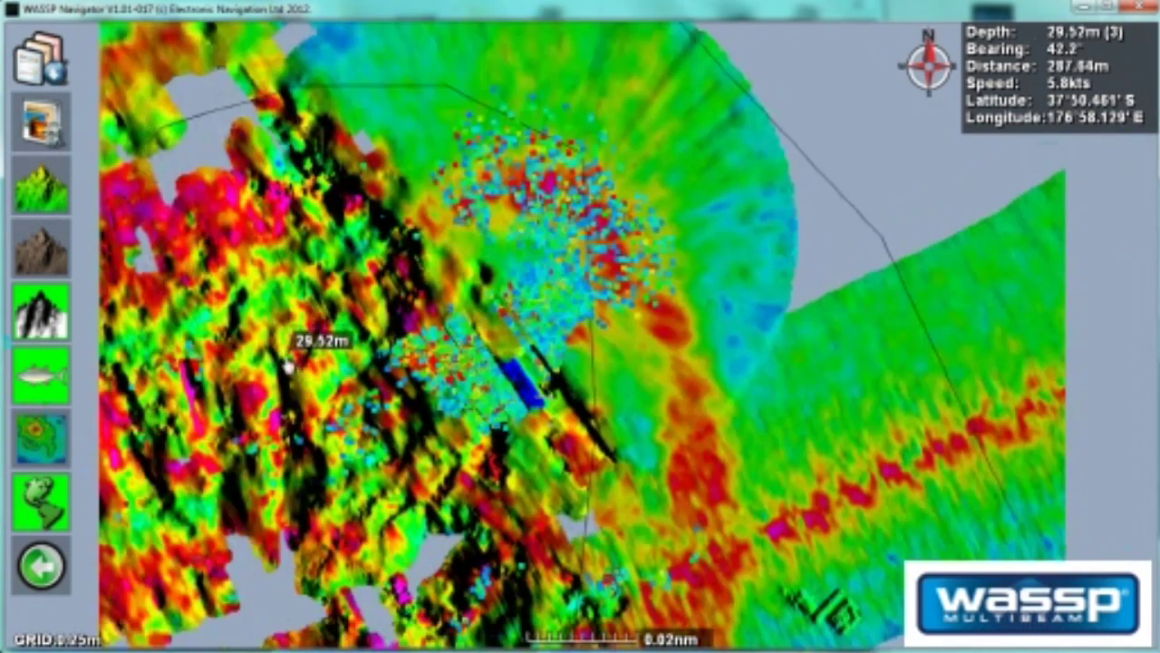
pyautogui.moveTo(287, 367); pyautogui.dragTo(335, 327)
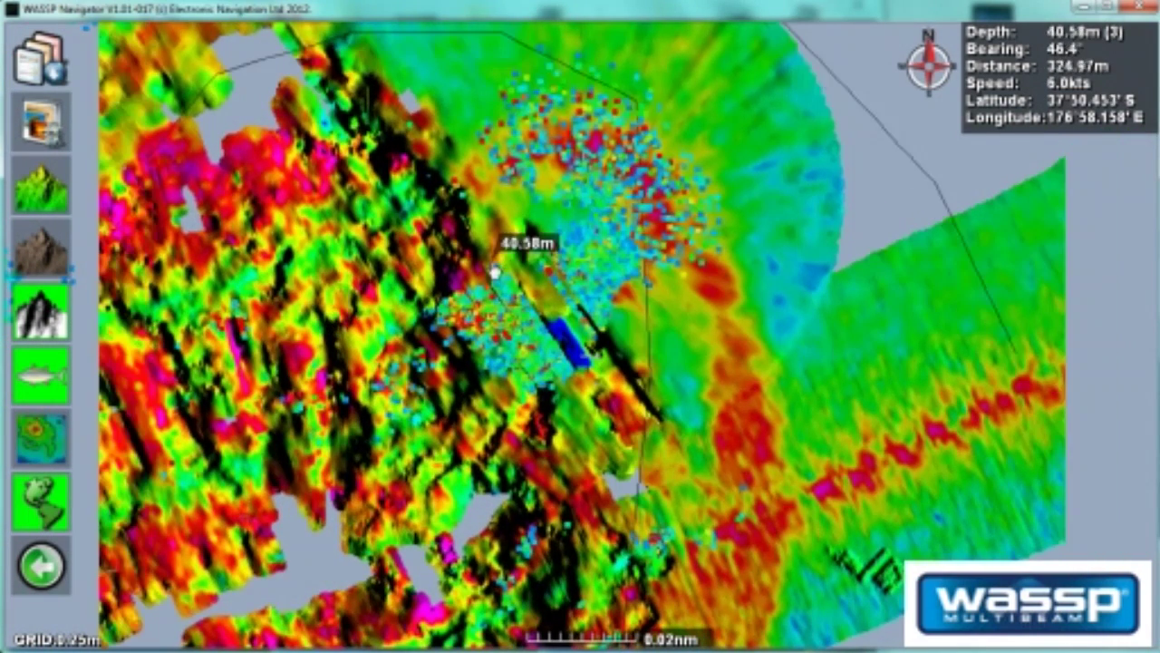
# Return to the main tools, examine the backscatter-coloured reef in the 3D view and go back to the chart.
pyautogui.click(44, 564)
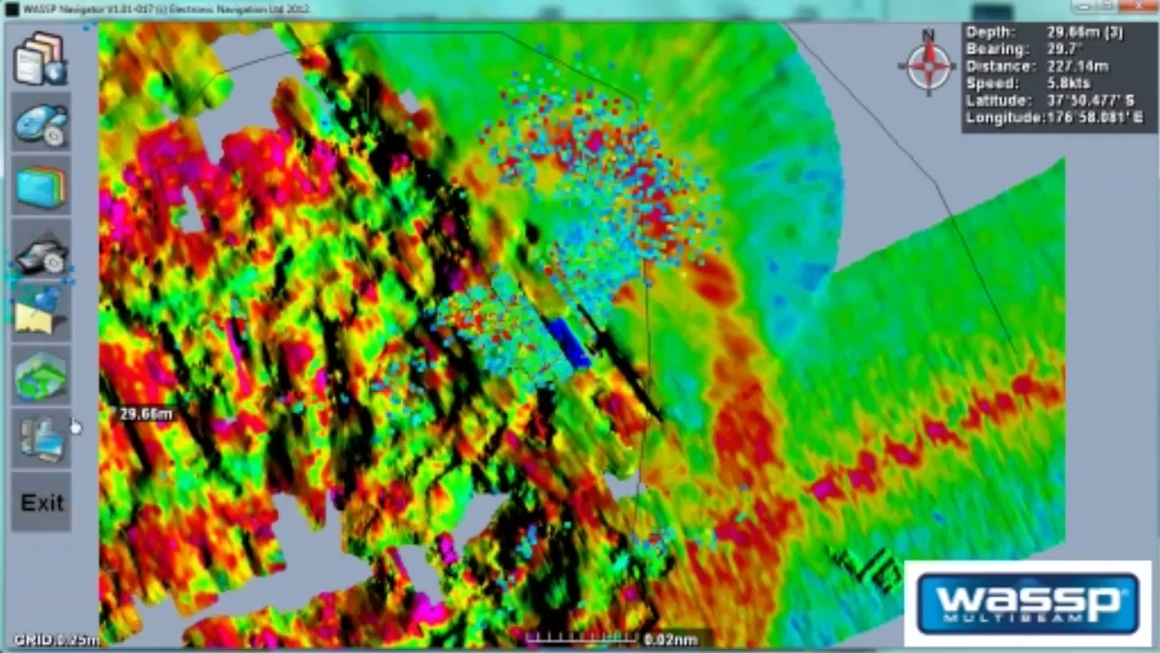
pyautogui.click(56, 386)
pyautogui.moveTo(481, 460); pyautogui.dragTo(186, 367)
pyautogui.scroll(-3, 601, 461)
pyautogui.click(40, 311)
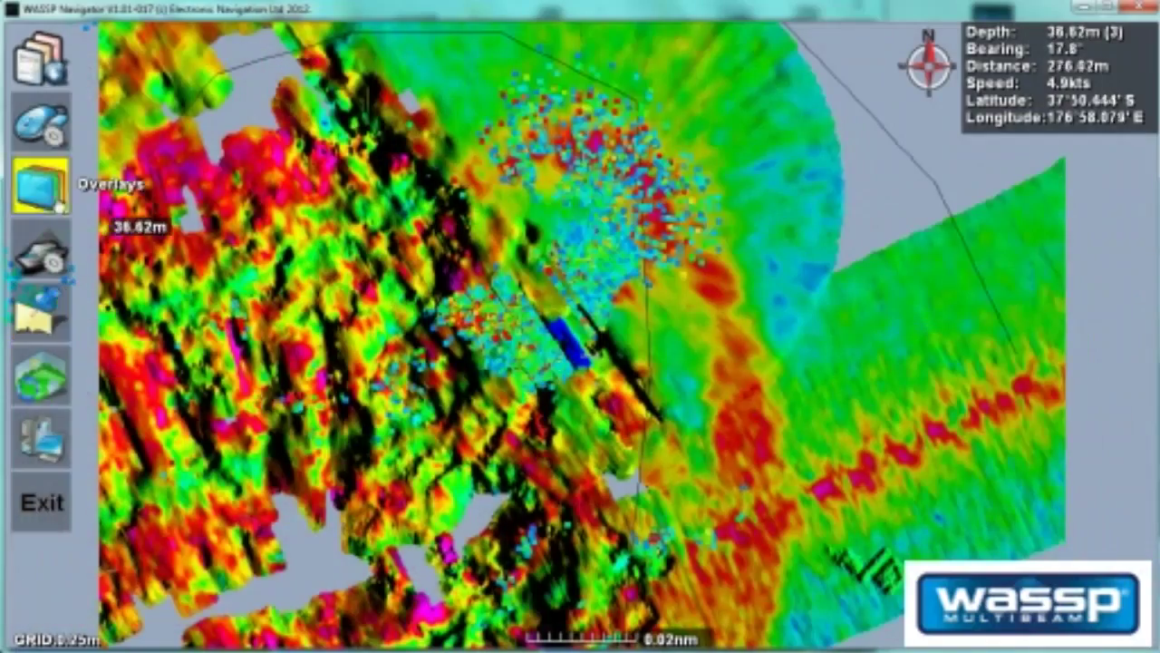
# Switch the seabed overlay to Colour Depth and show the vessel with the newly mapped area southwest of the reef.
pyautogui.click(41, 194)
pyautogui.click(43, 177)
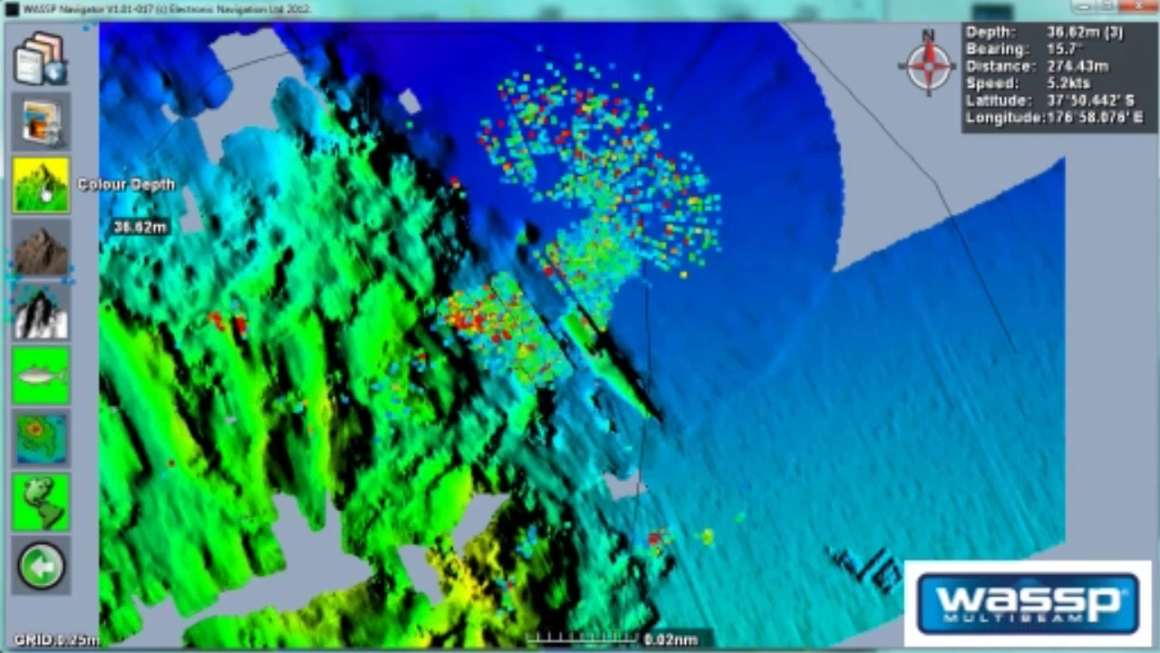
pyautogui.scroll(-5, 474, 399)
pyautogui.moveTo(279, 437); pyautogui.dragTo(420, 93)
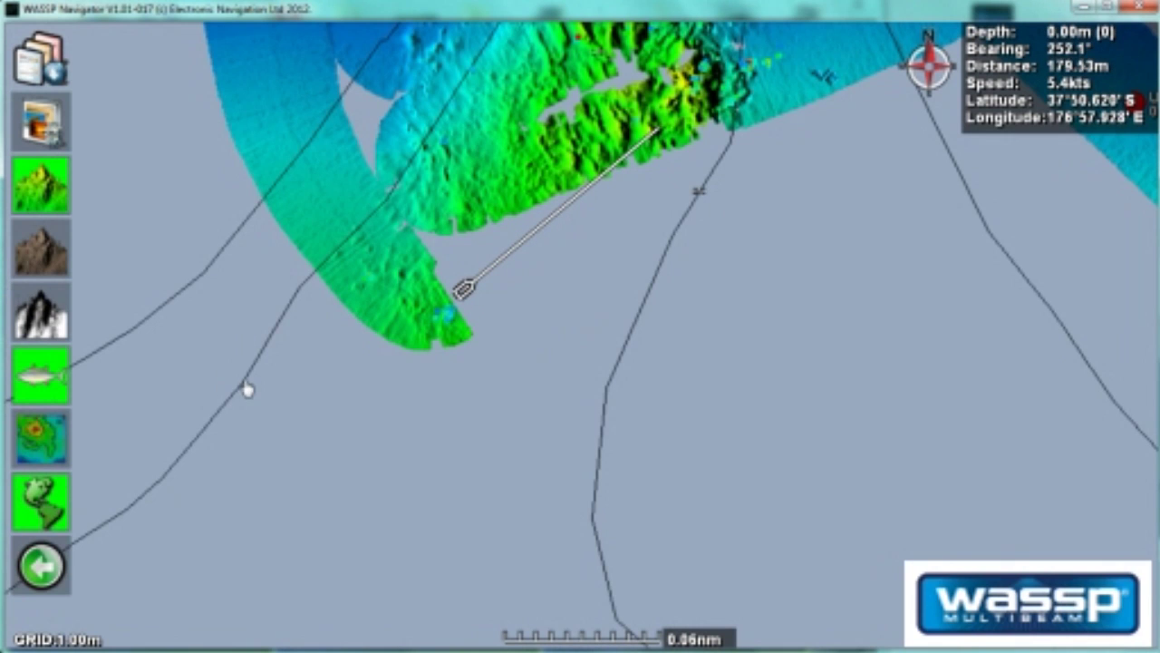
# Add a measure line about 164 m long from the reef's western edge across its southern part.
pyautogui.click(41, 567)
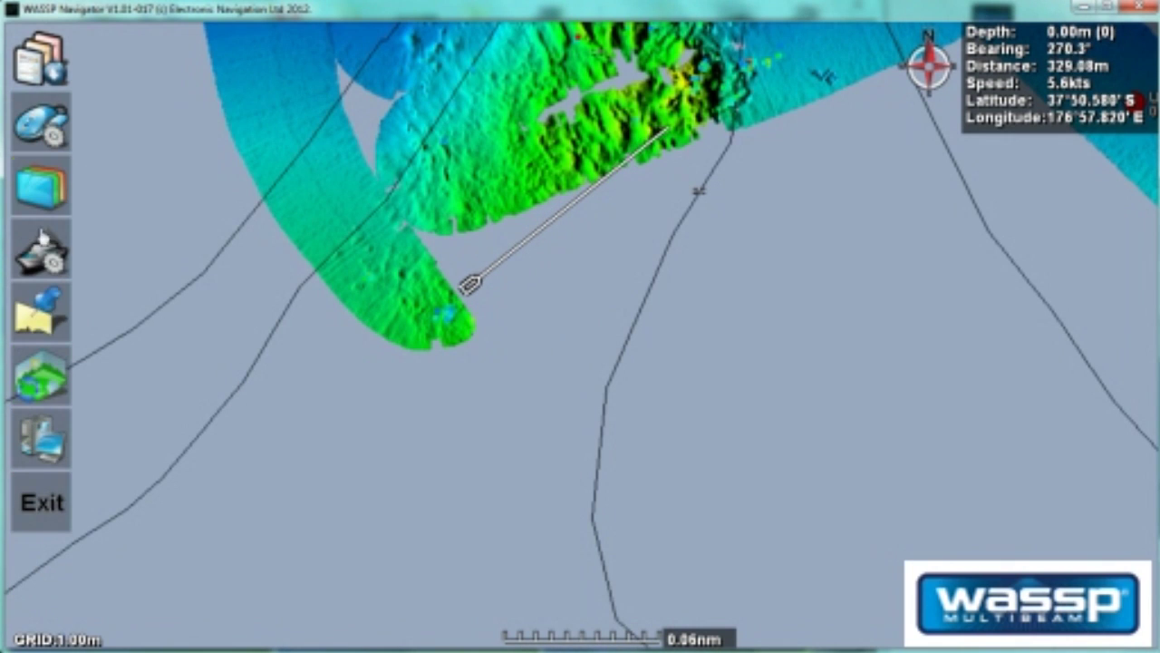
pyautogui.click(47, 132)
pyautogui.click(49, 137)
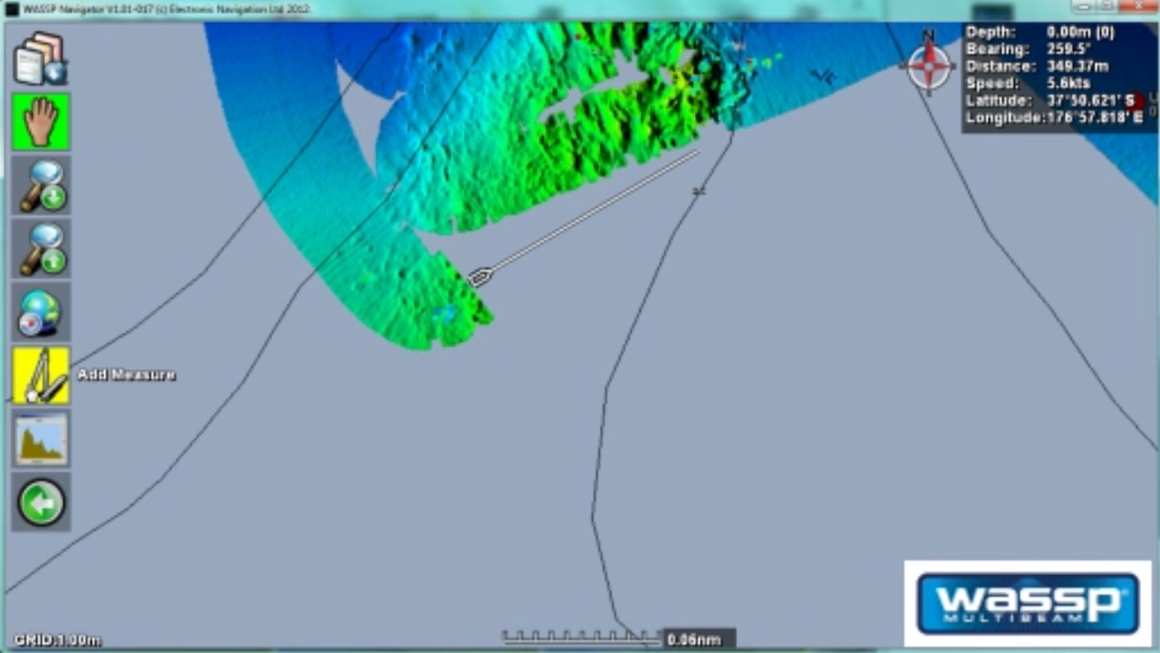
pyautogui.click(55, 371)
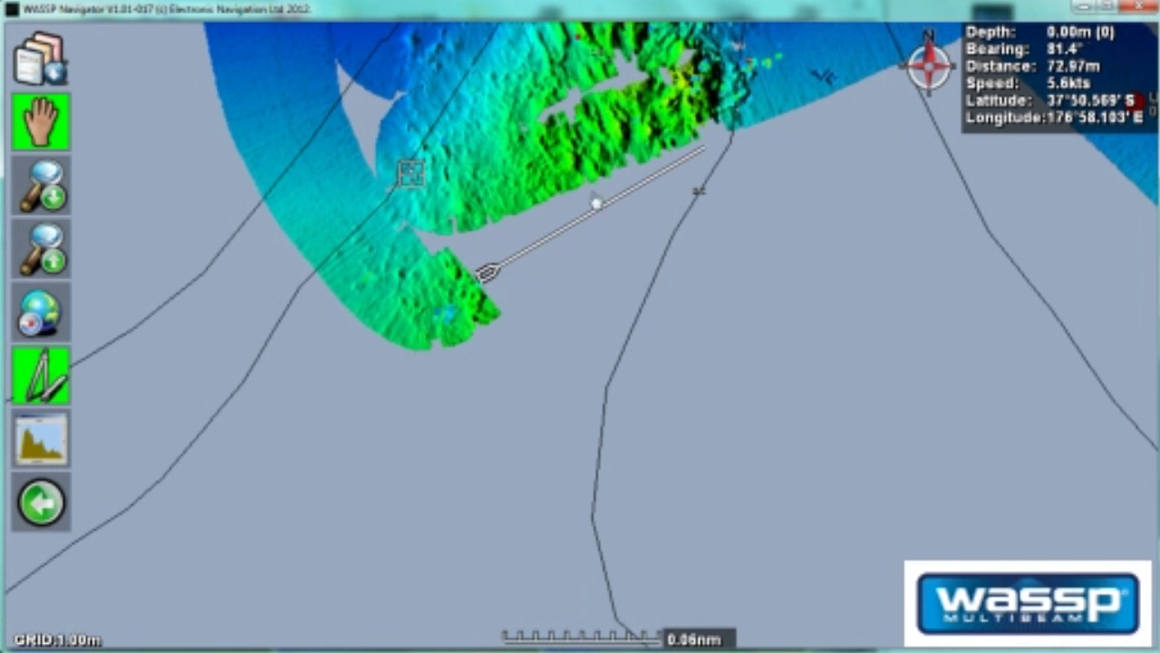
pyautogui.click(625, 129)
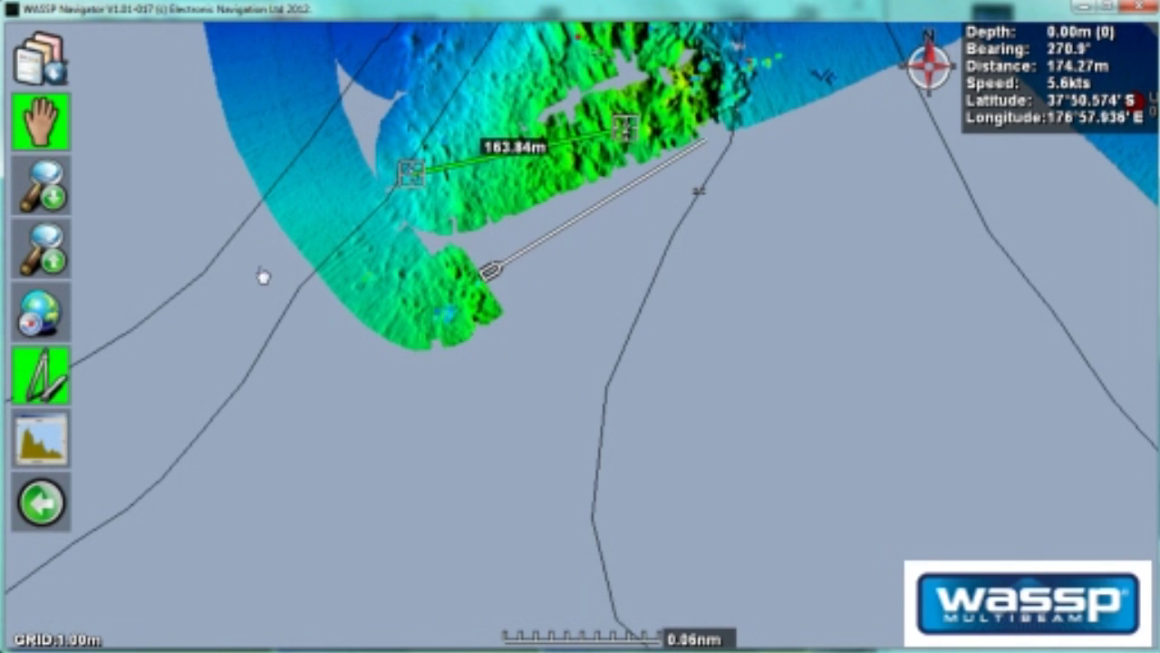
# Open the depth profile of the measure line and extend its eastern end past the reef to about 285 m.
pyautogui.click(41, 437)
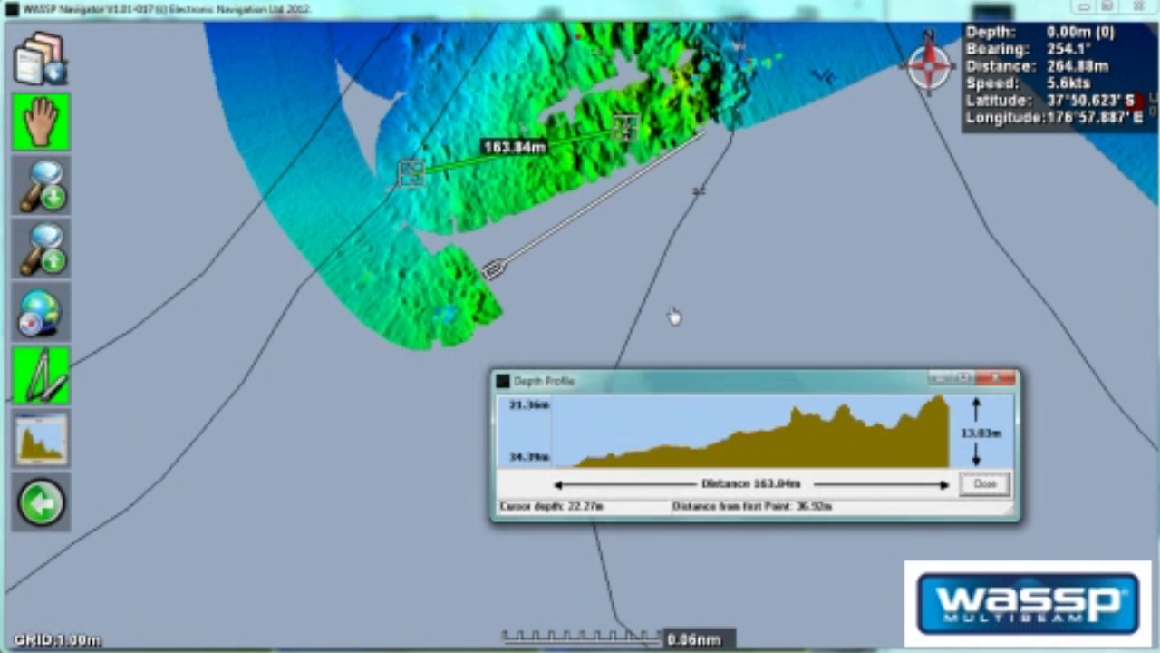
pyautogui.moveTo(624, 133)
pyautogui.mouseDown()
pyautogui.moveTo(580, 122)
pyautogui.moveTo(609, 140)
pyautogui.moveTo(639, 136)
pyautogui.moveTo(778, 77)
pyautogui.mouseUp()
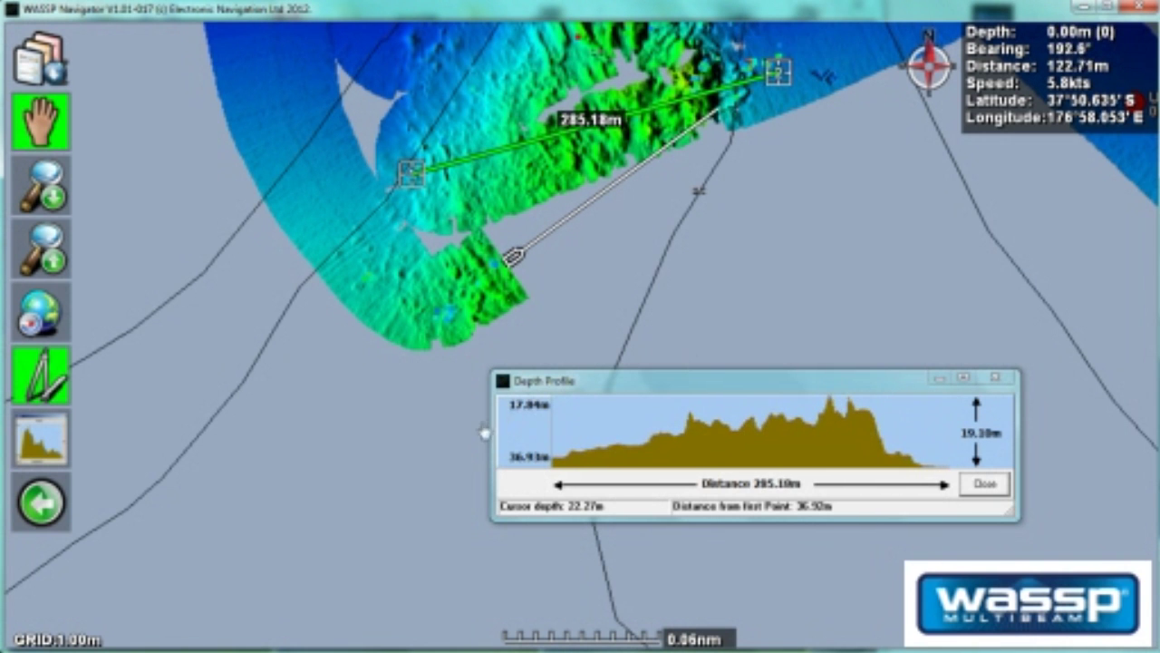